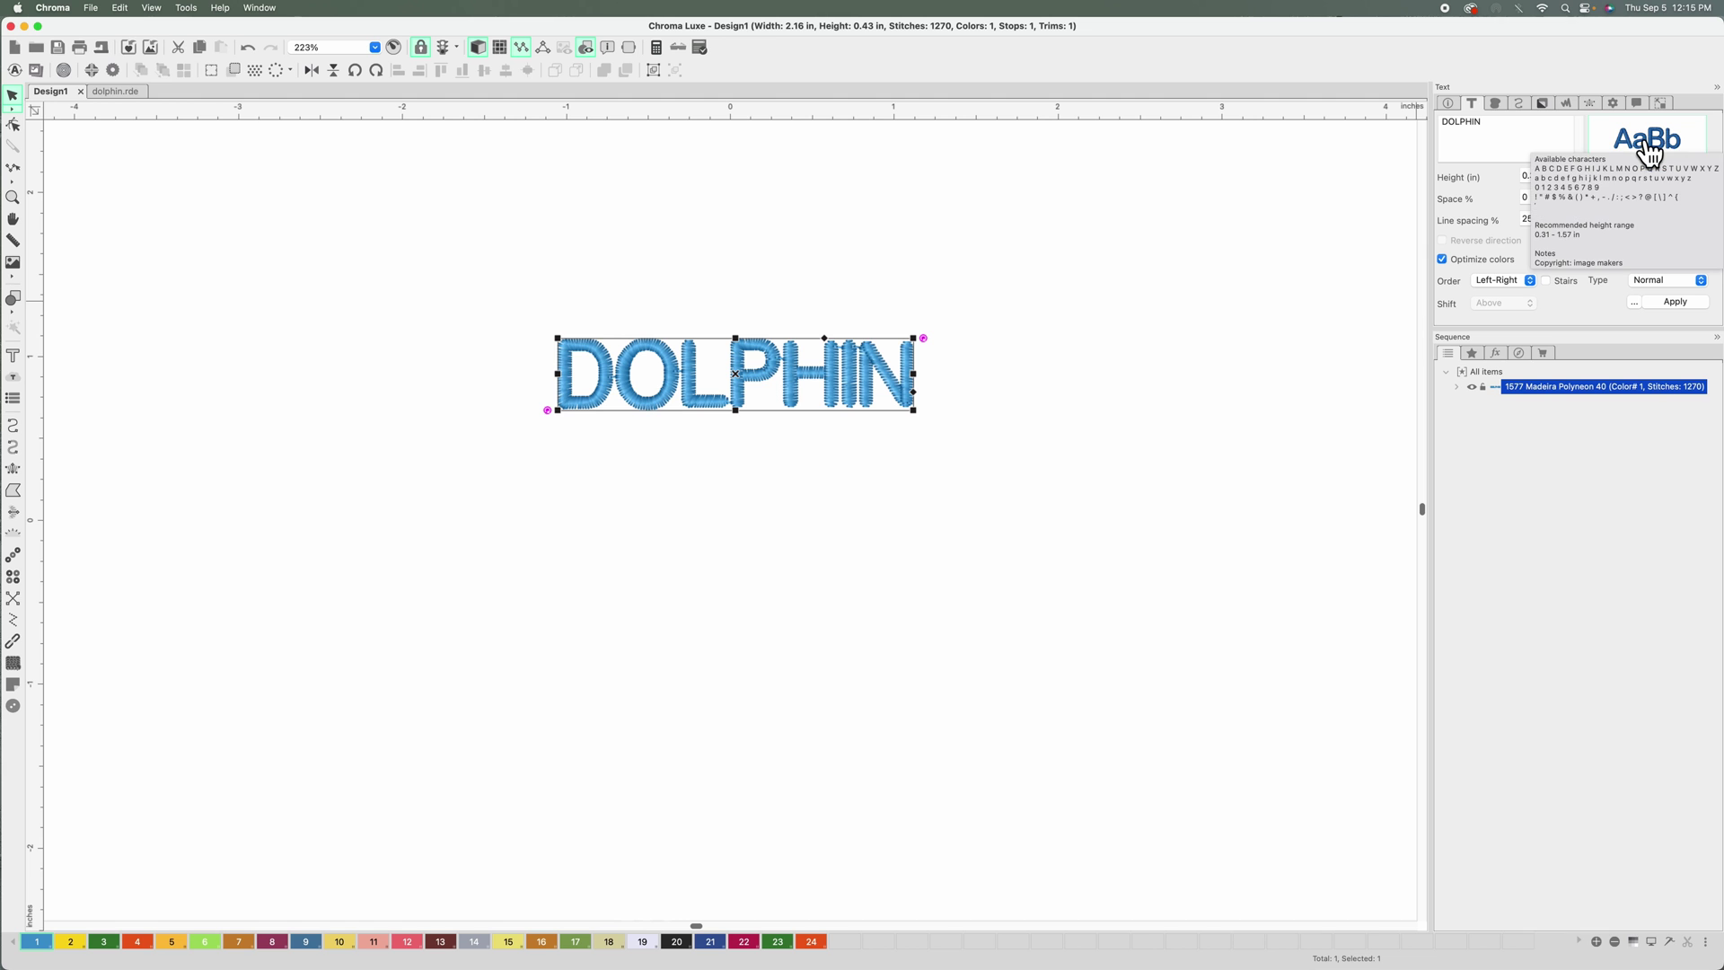
Step: Switch DOLPHIN to the Grace catalog font, shrinking it to 1.40 in wide
left_click(1651, 153)
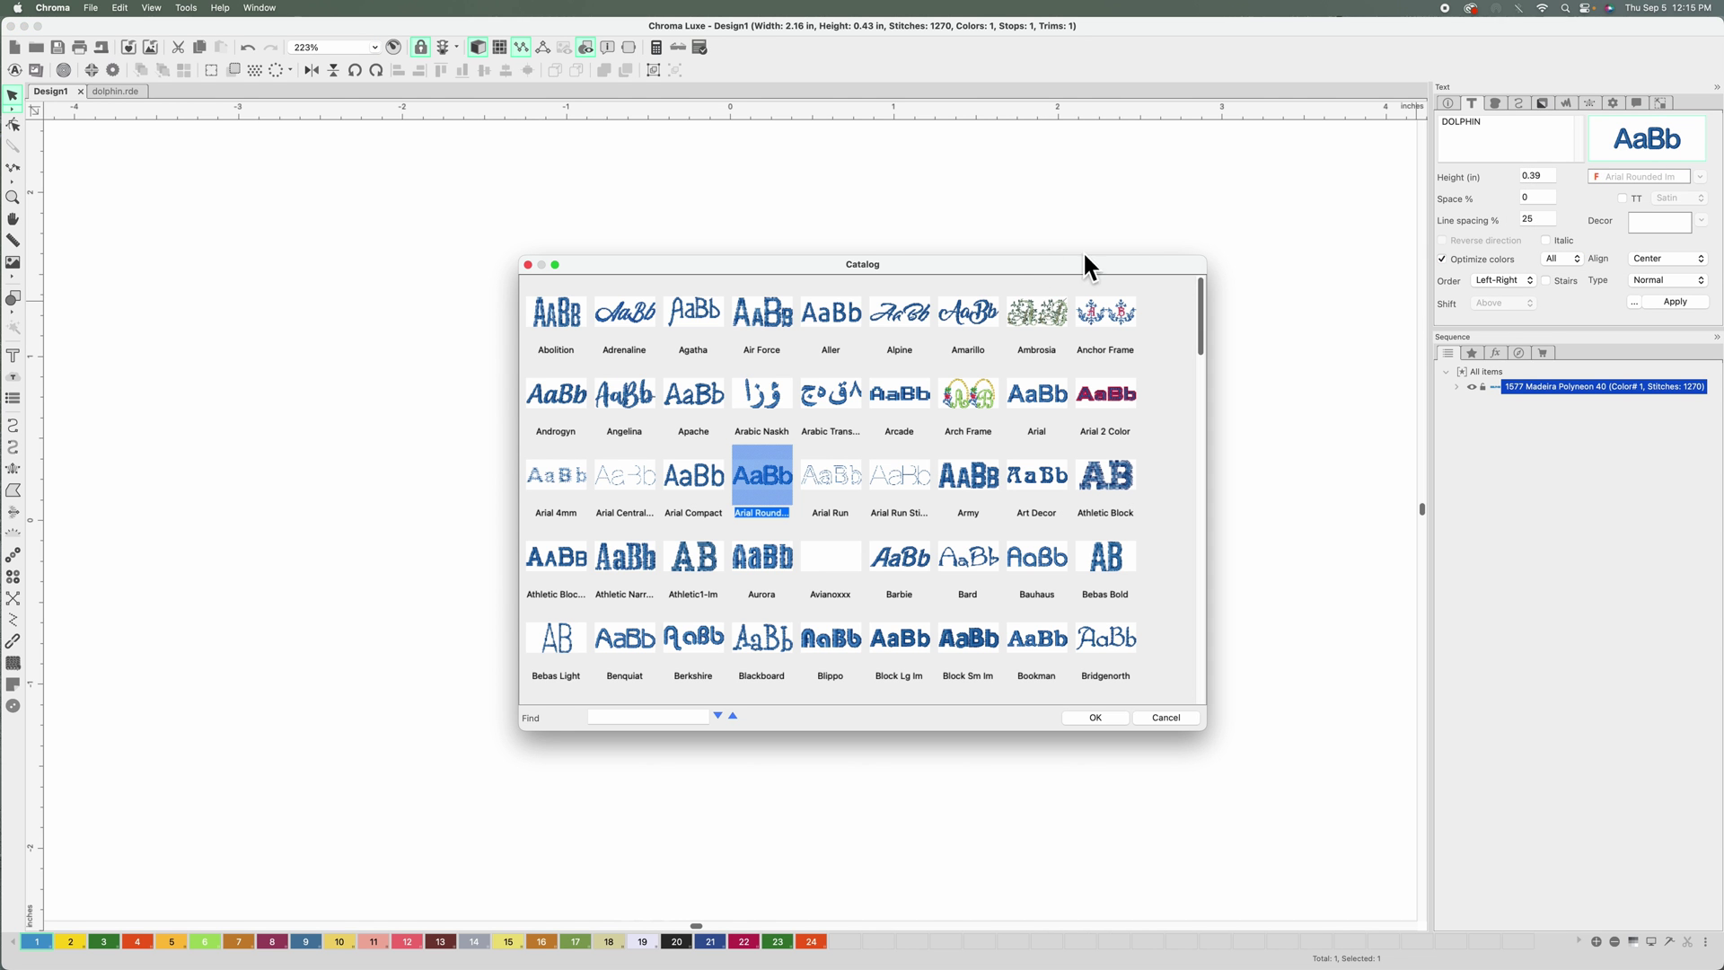
left_click_drag(1006, 275, 553, 150)
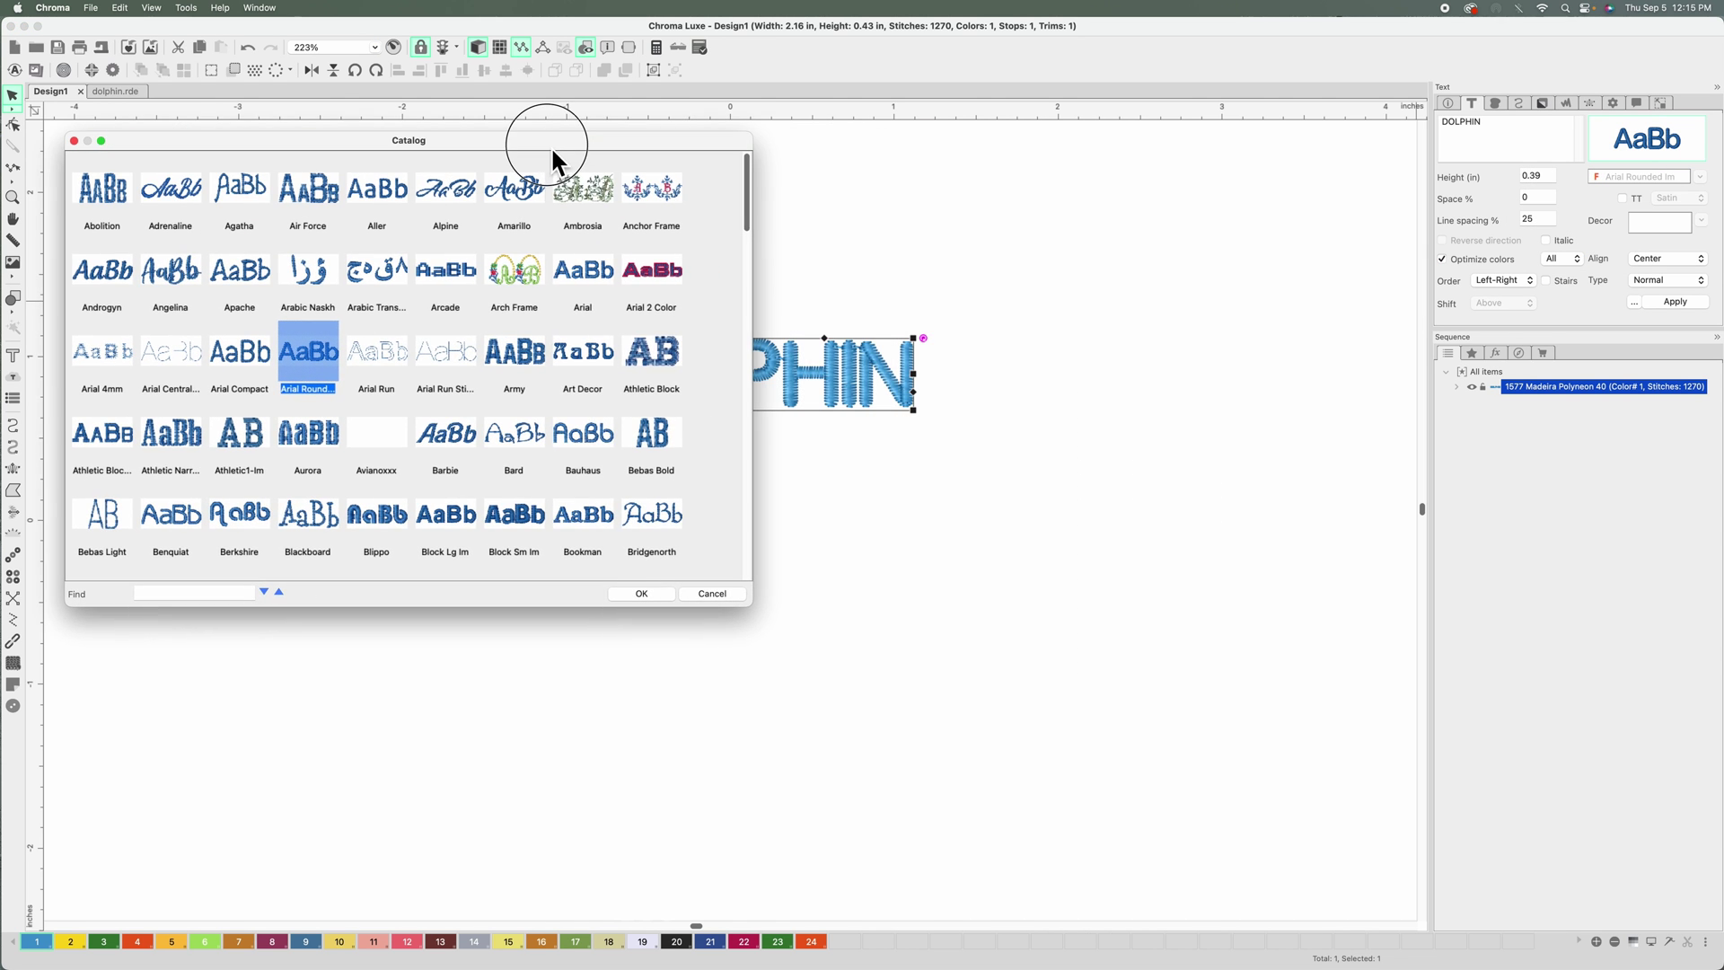
left_click_drag(758, 616, 758, 854)
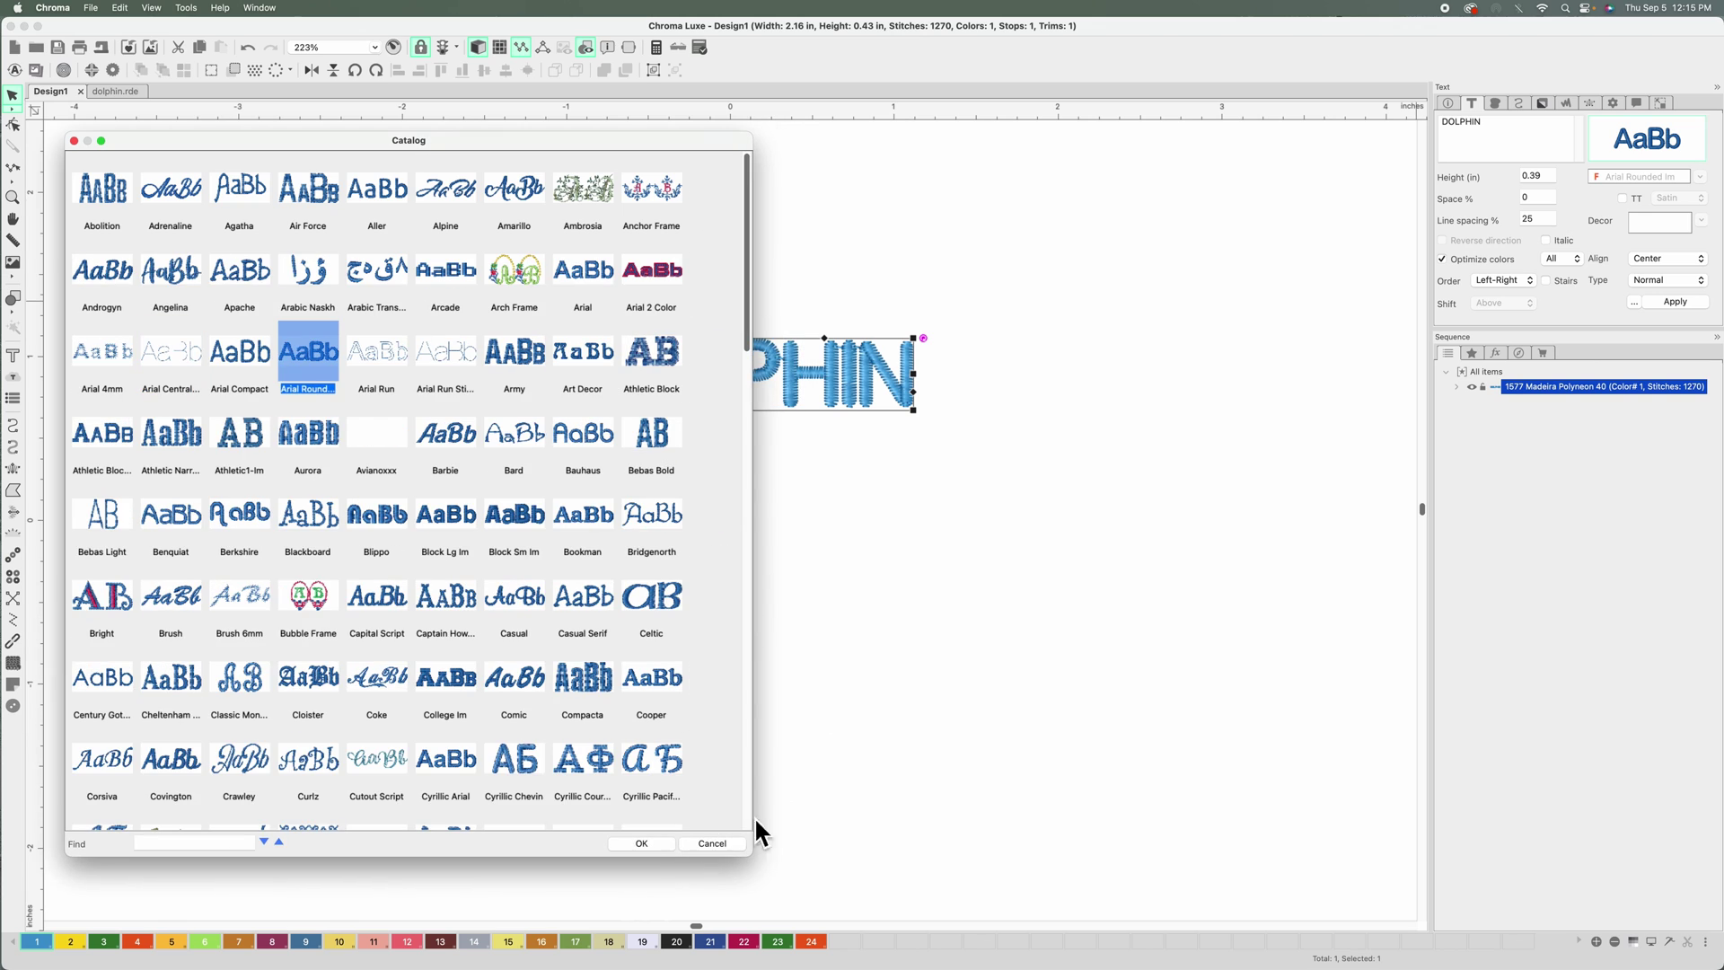
left_click_drag(752, 330, 731, 787)
scroll(472, 434, "up", 10)
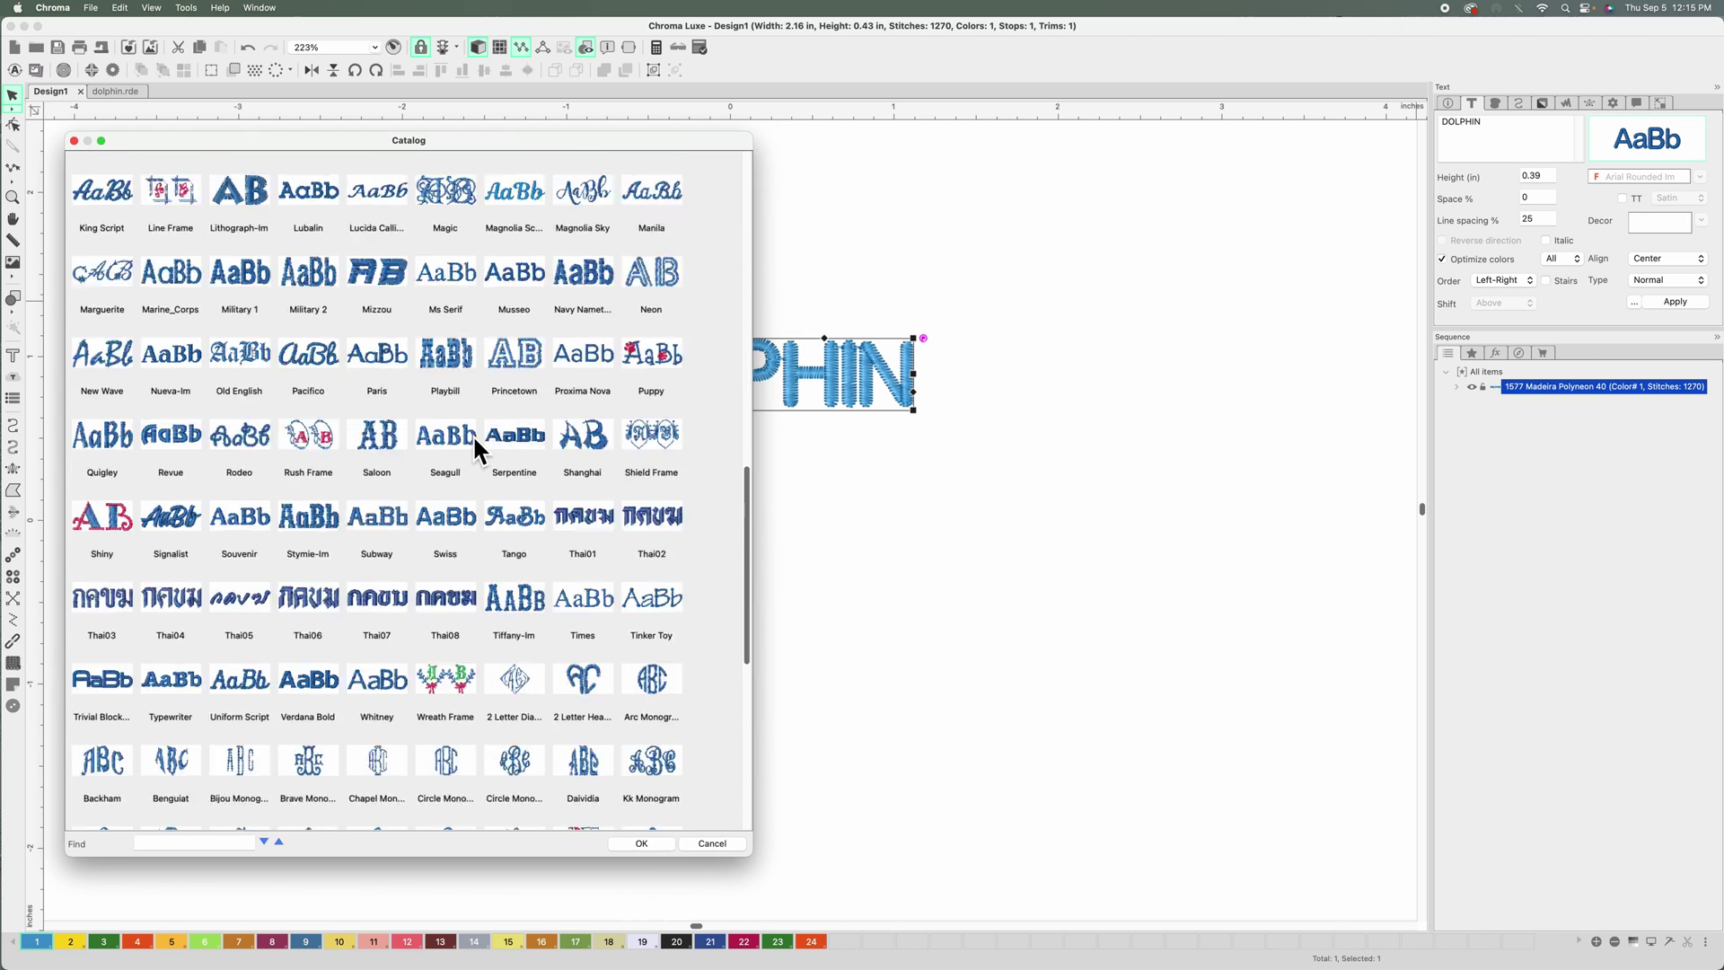
scroll(473, 433, "up", 2)
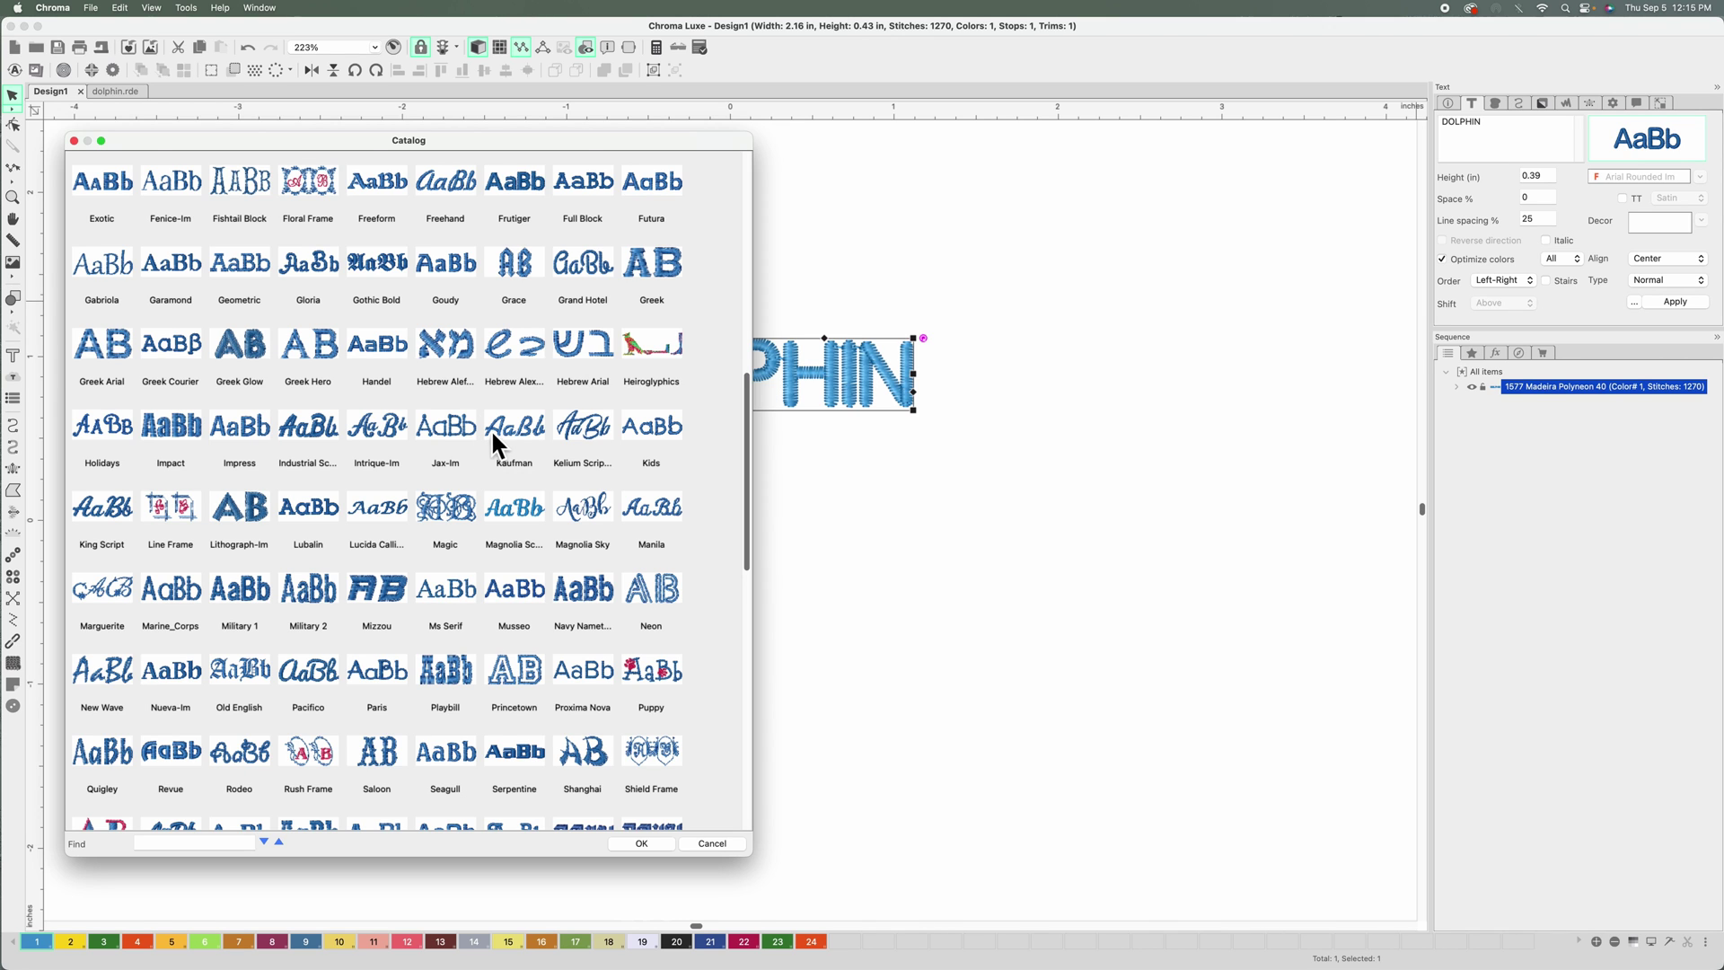
scroll(507, 386, "down", 1)
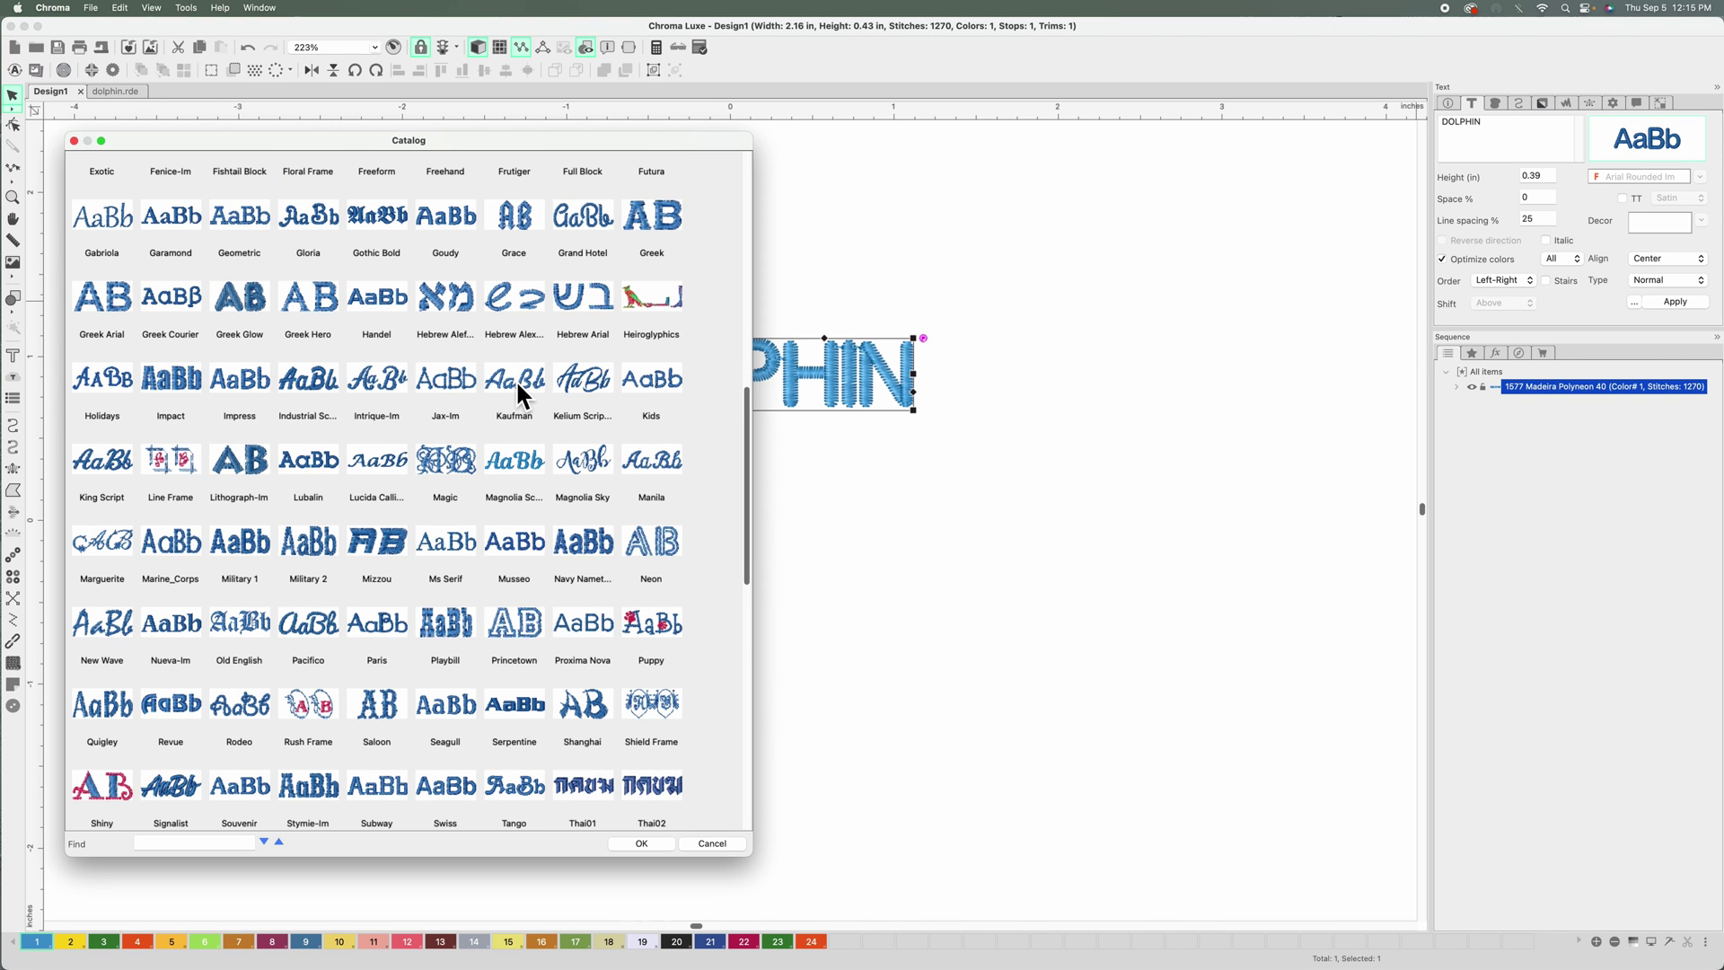
double_click(525, 217)
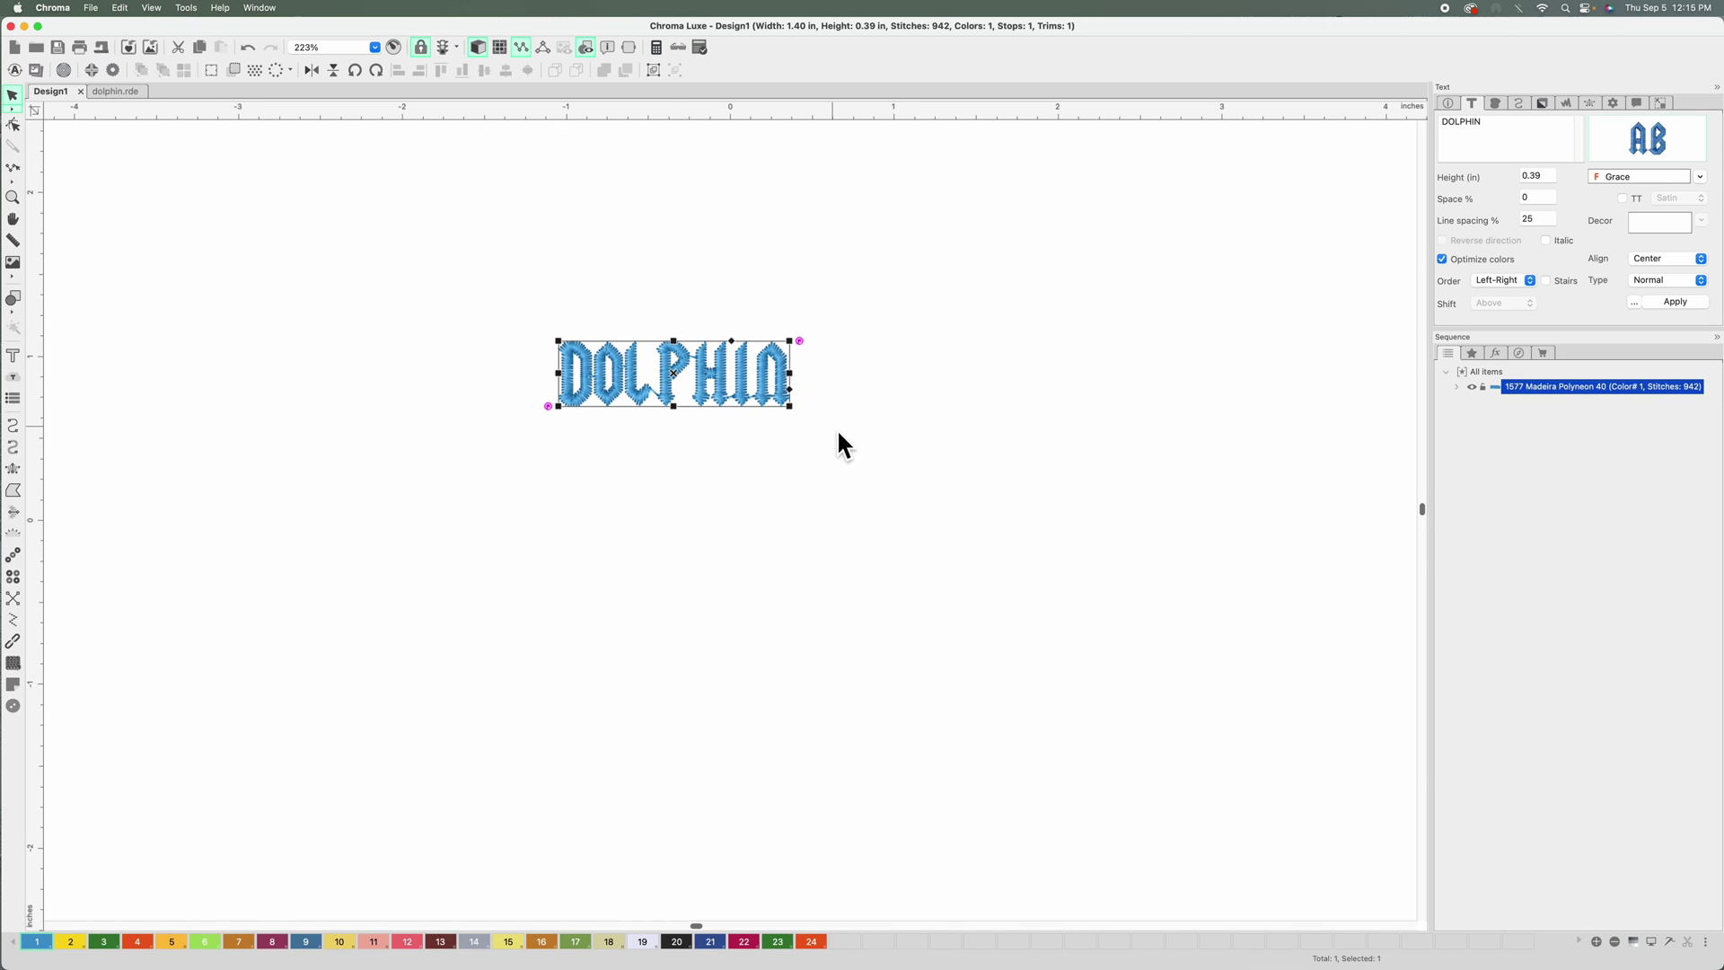
Step: Undo the Grace font back to Arial Rounded and enter a letter height of .40
key("super+z")
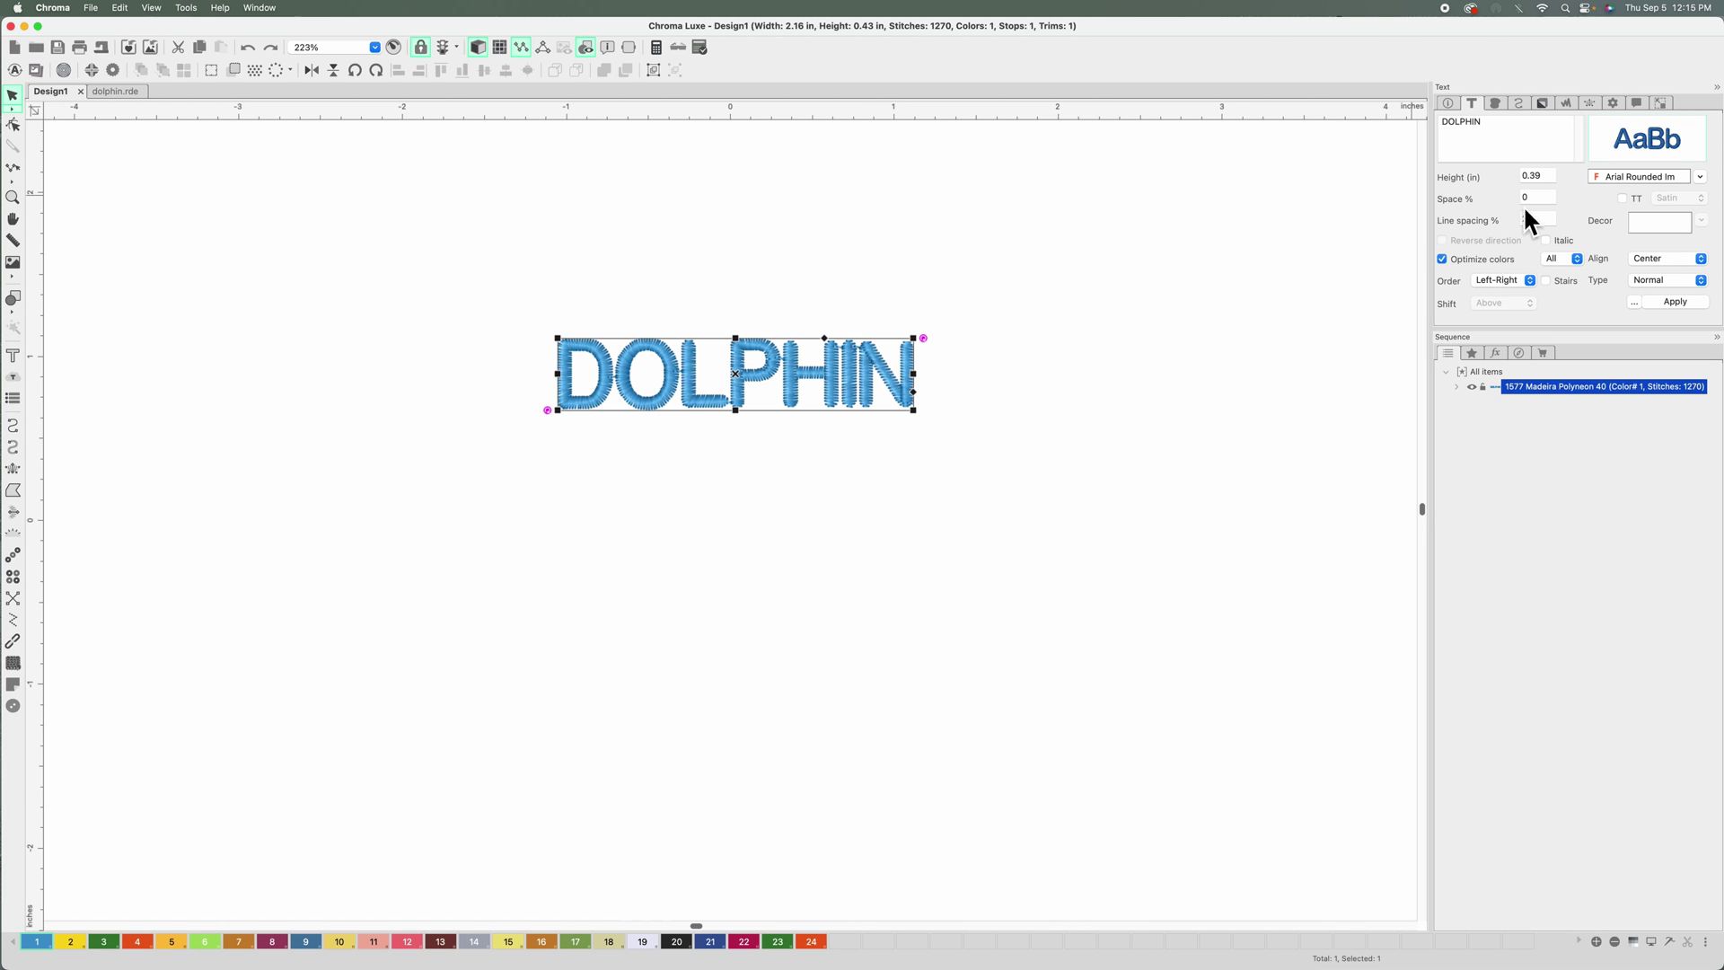
left_click_drag(1550, 178, 1494, 181)
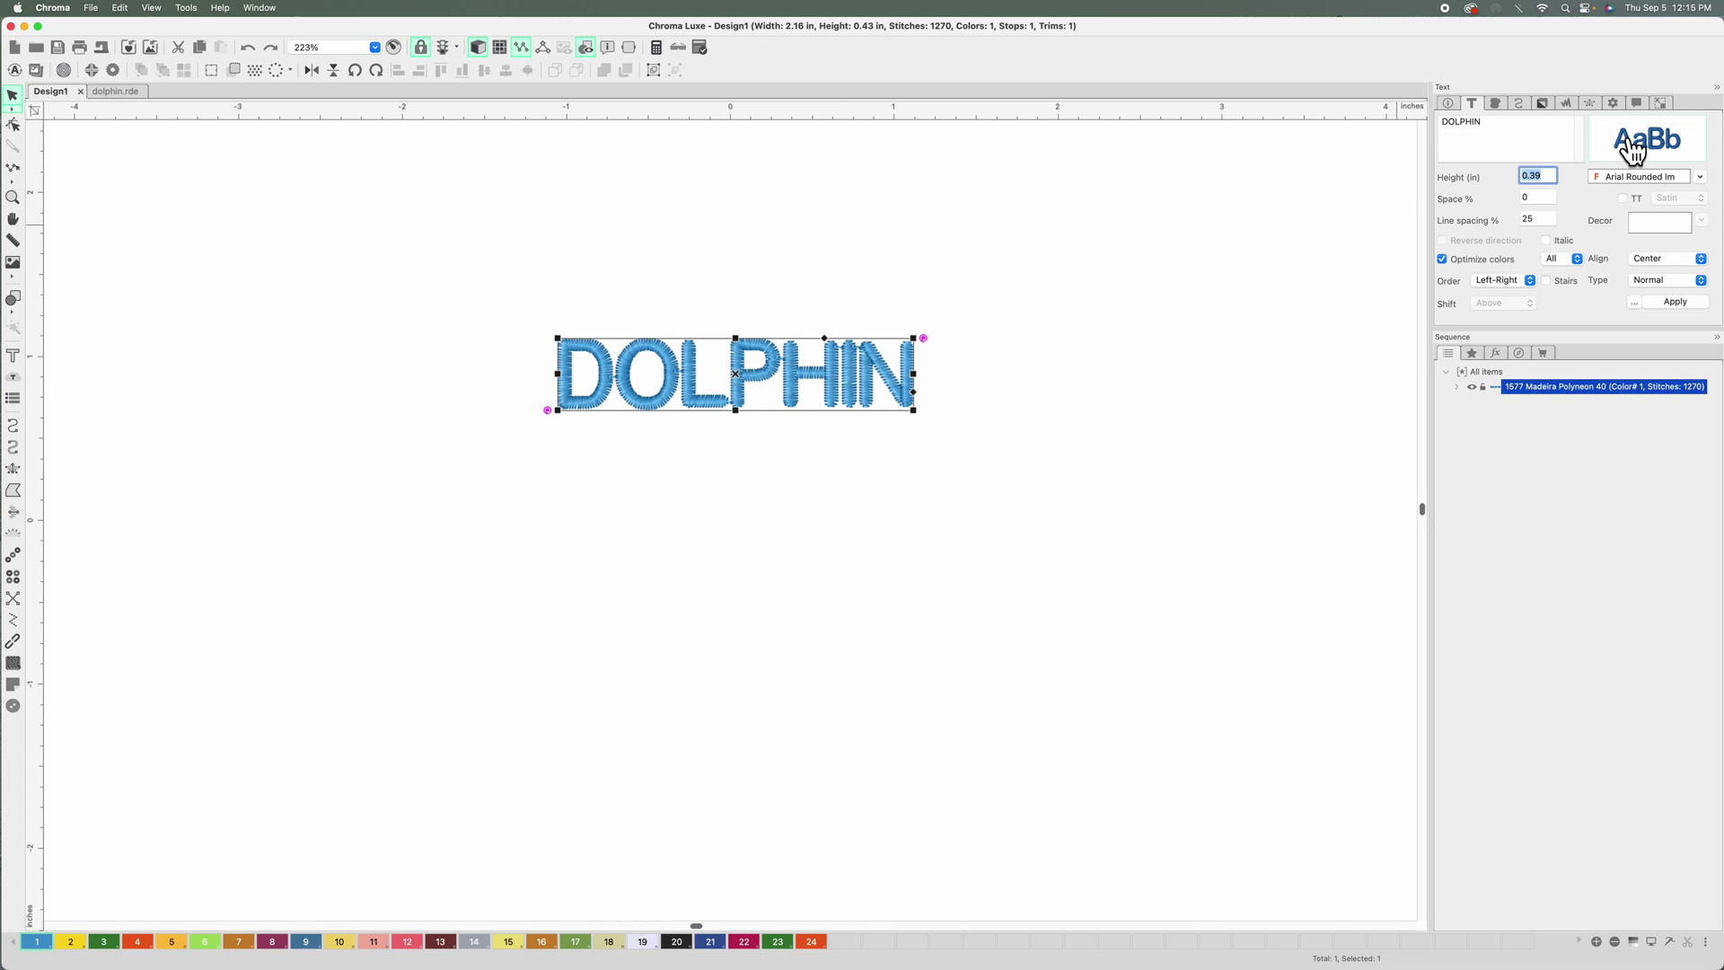
mouse_move(1633, 151)
key("BackSpace")
type(".40")
key("Return")
Step: Stretch DOLPHIN by its corner handle to about 2.30 × 0.46 in
left_click_drag(922, 345, 940, 331)
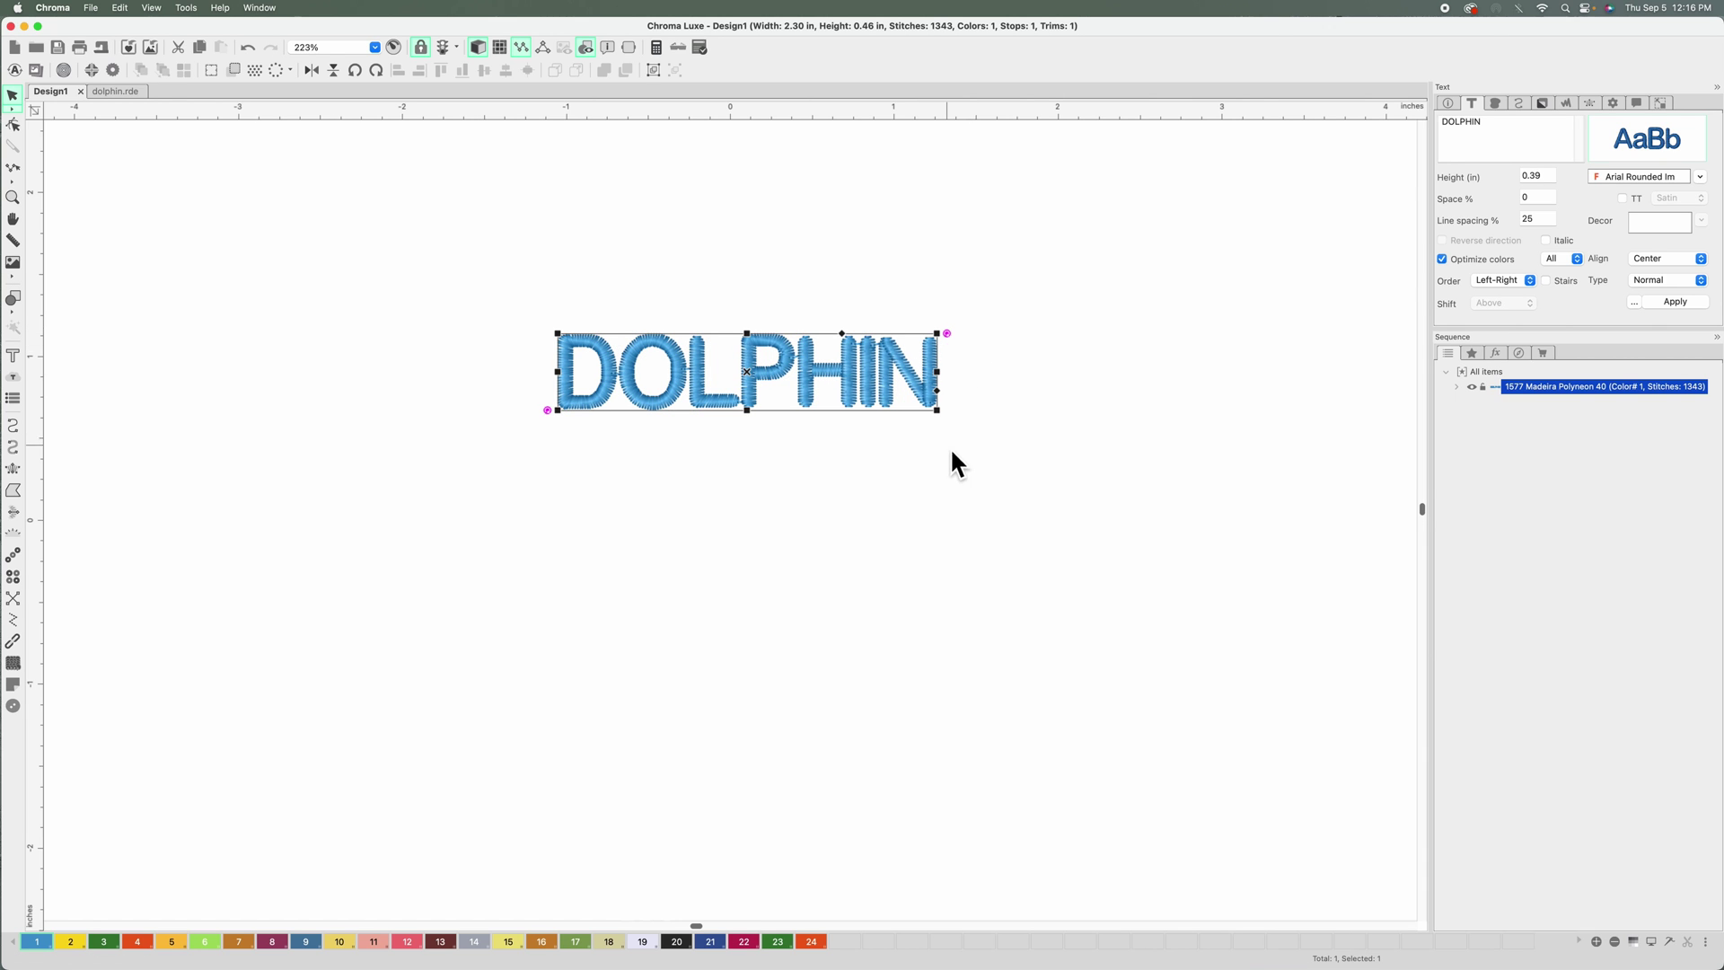
key("super+minus")
key("super+plus")
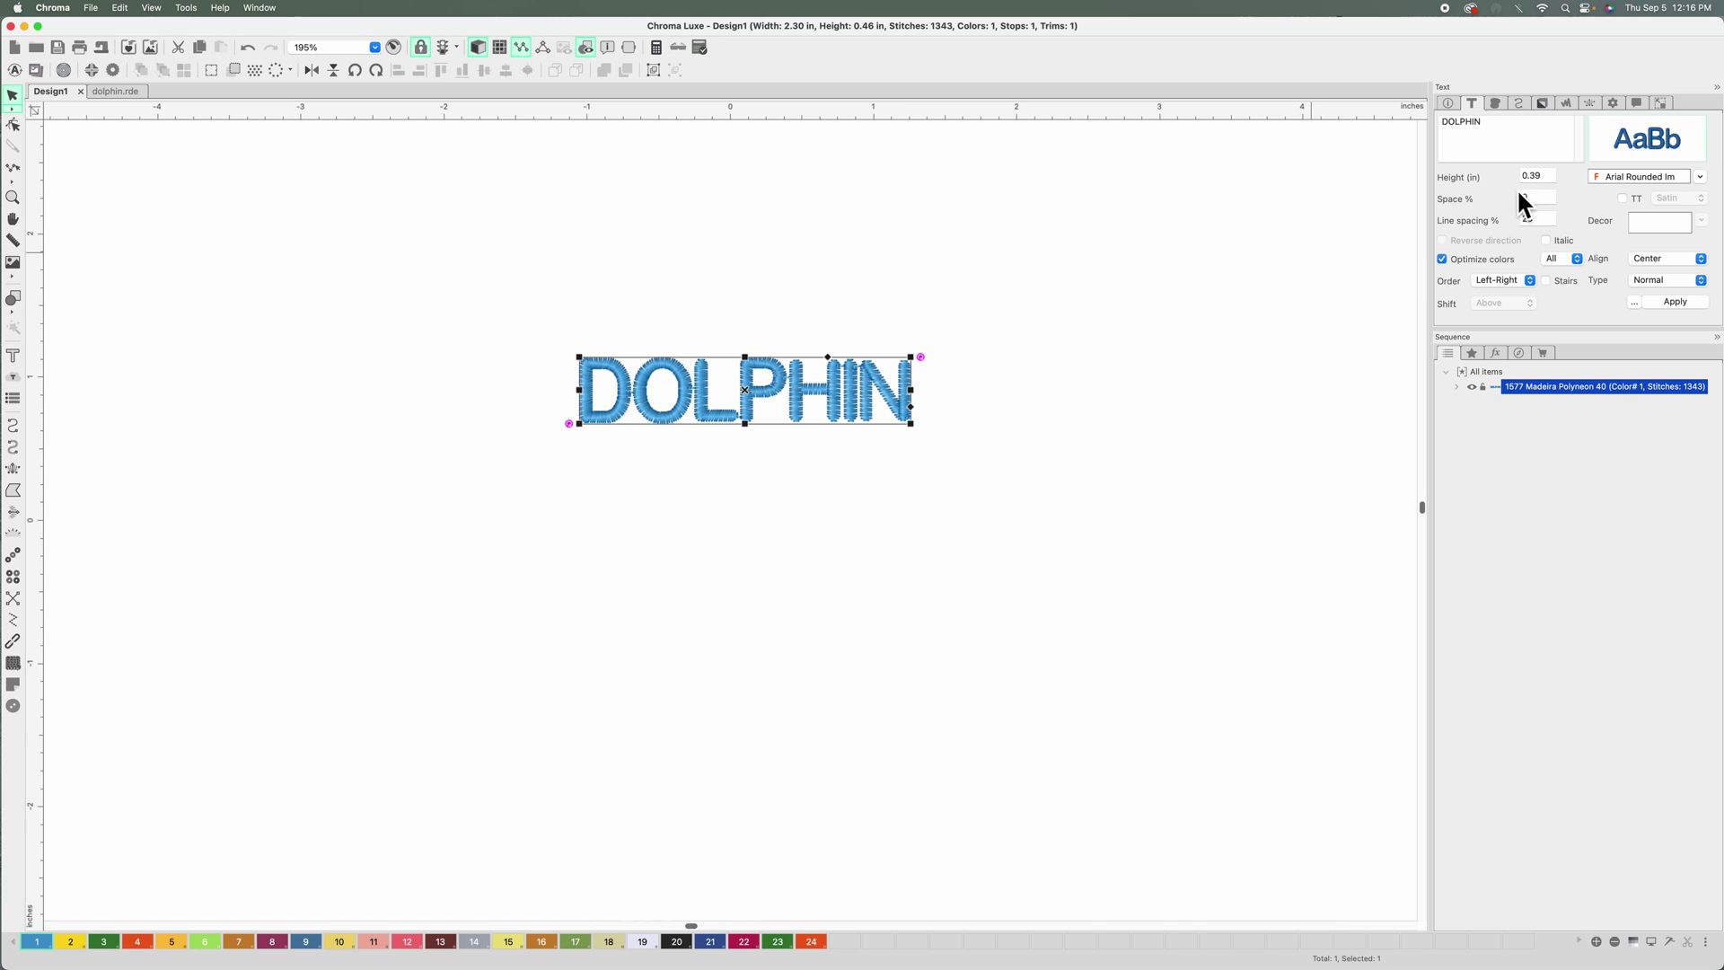
Step: Apply 6% letter spacing to DOLPHIN, widening it to 2.44 in, and start editing its text
left_click(1549, 198)
type("6")
key("Return")
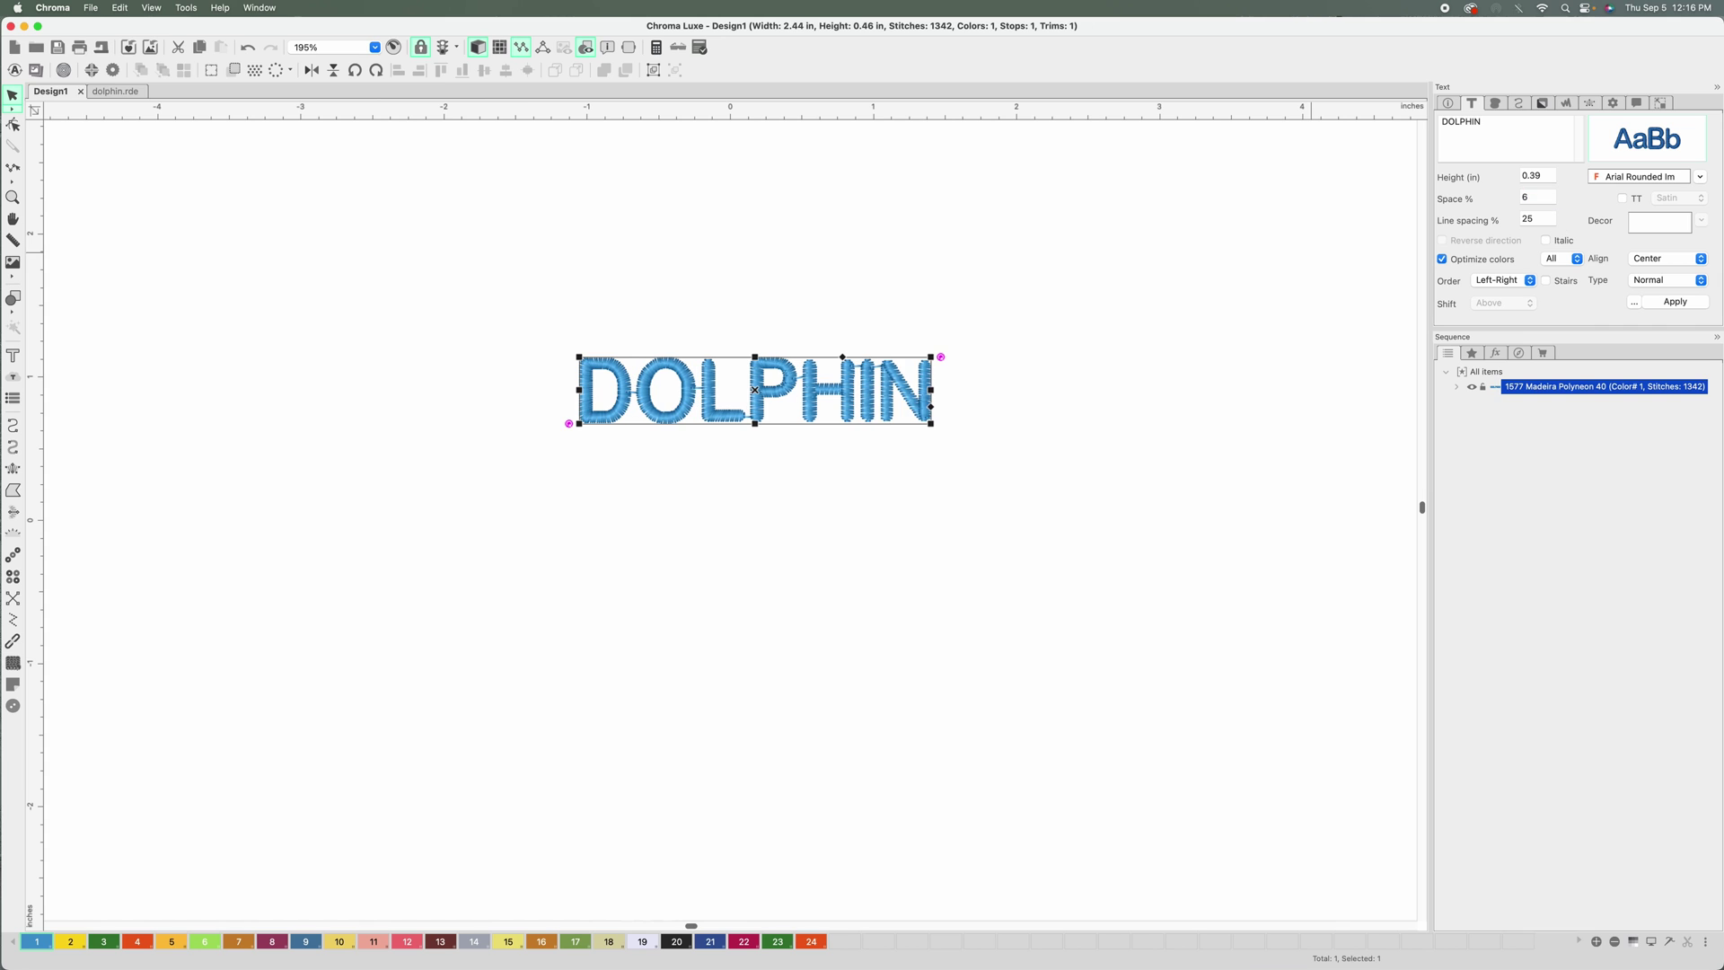
left_click(1677, 302)
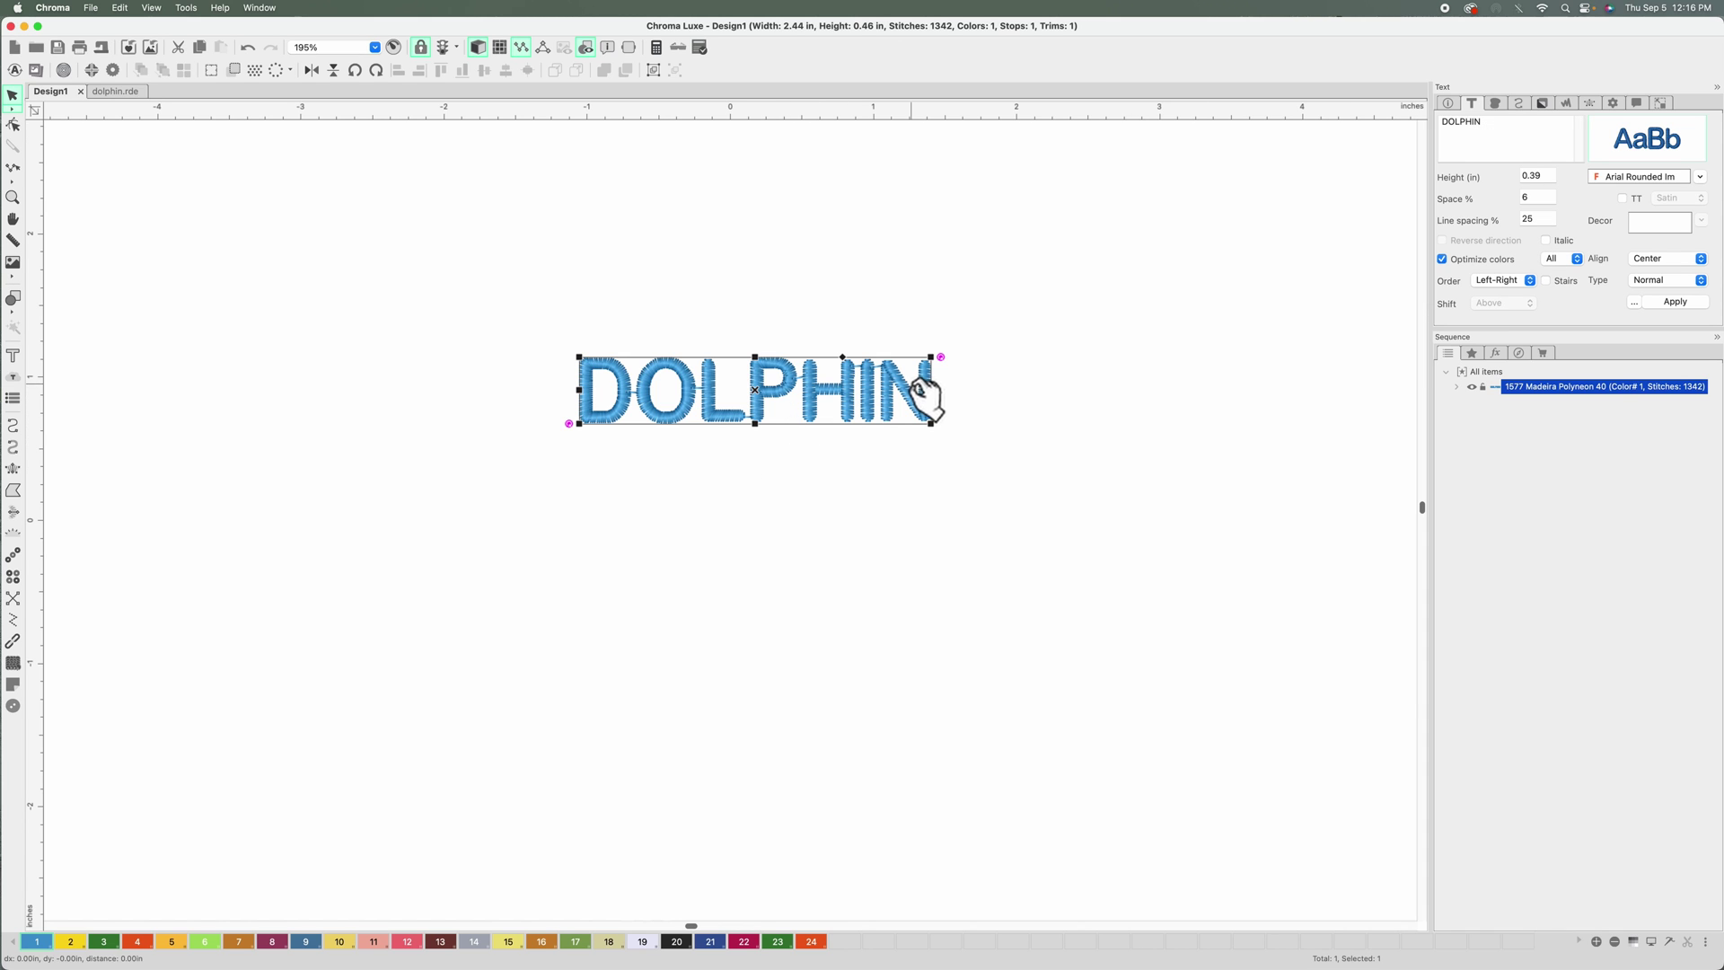
left_click(15, 356)
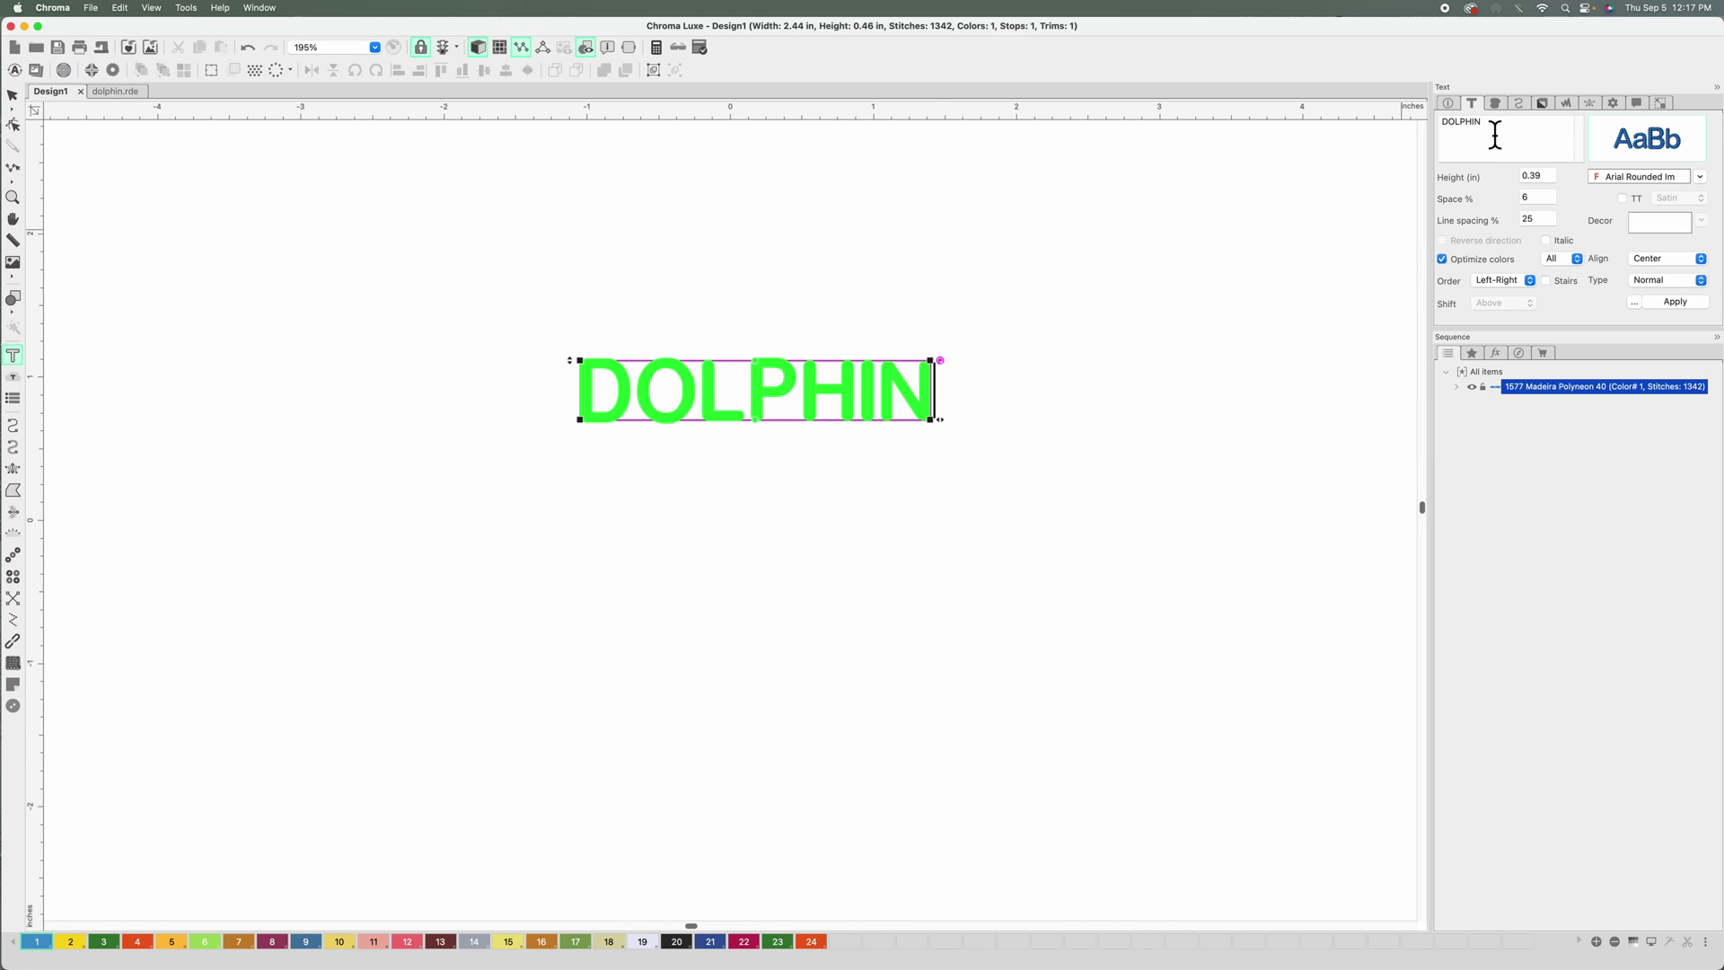
key("Return")
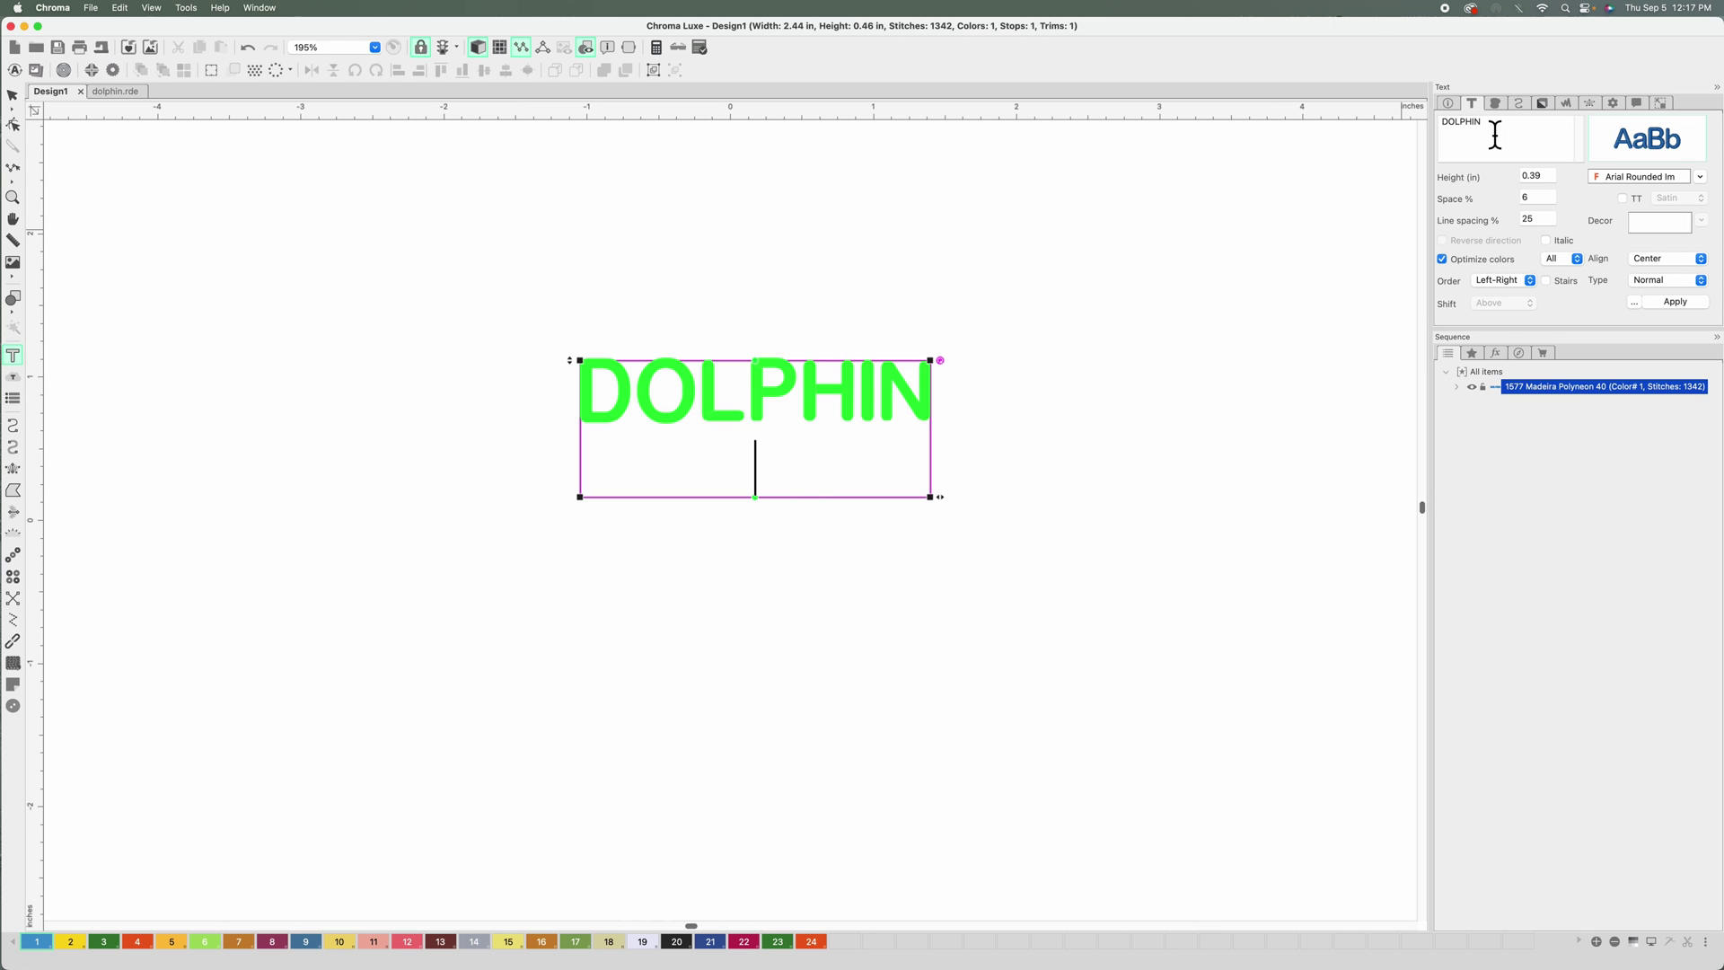
type("DOLPHIN")
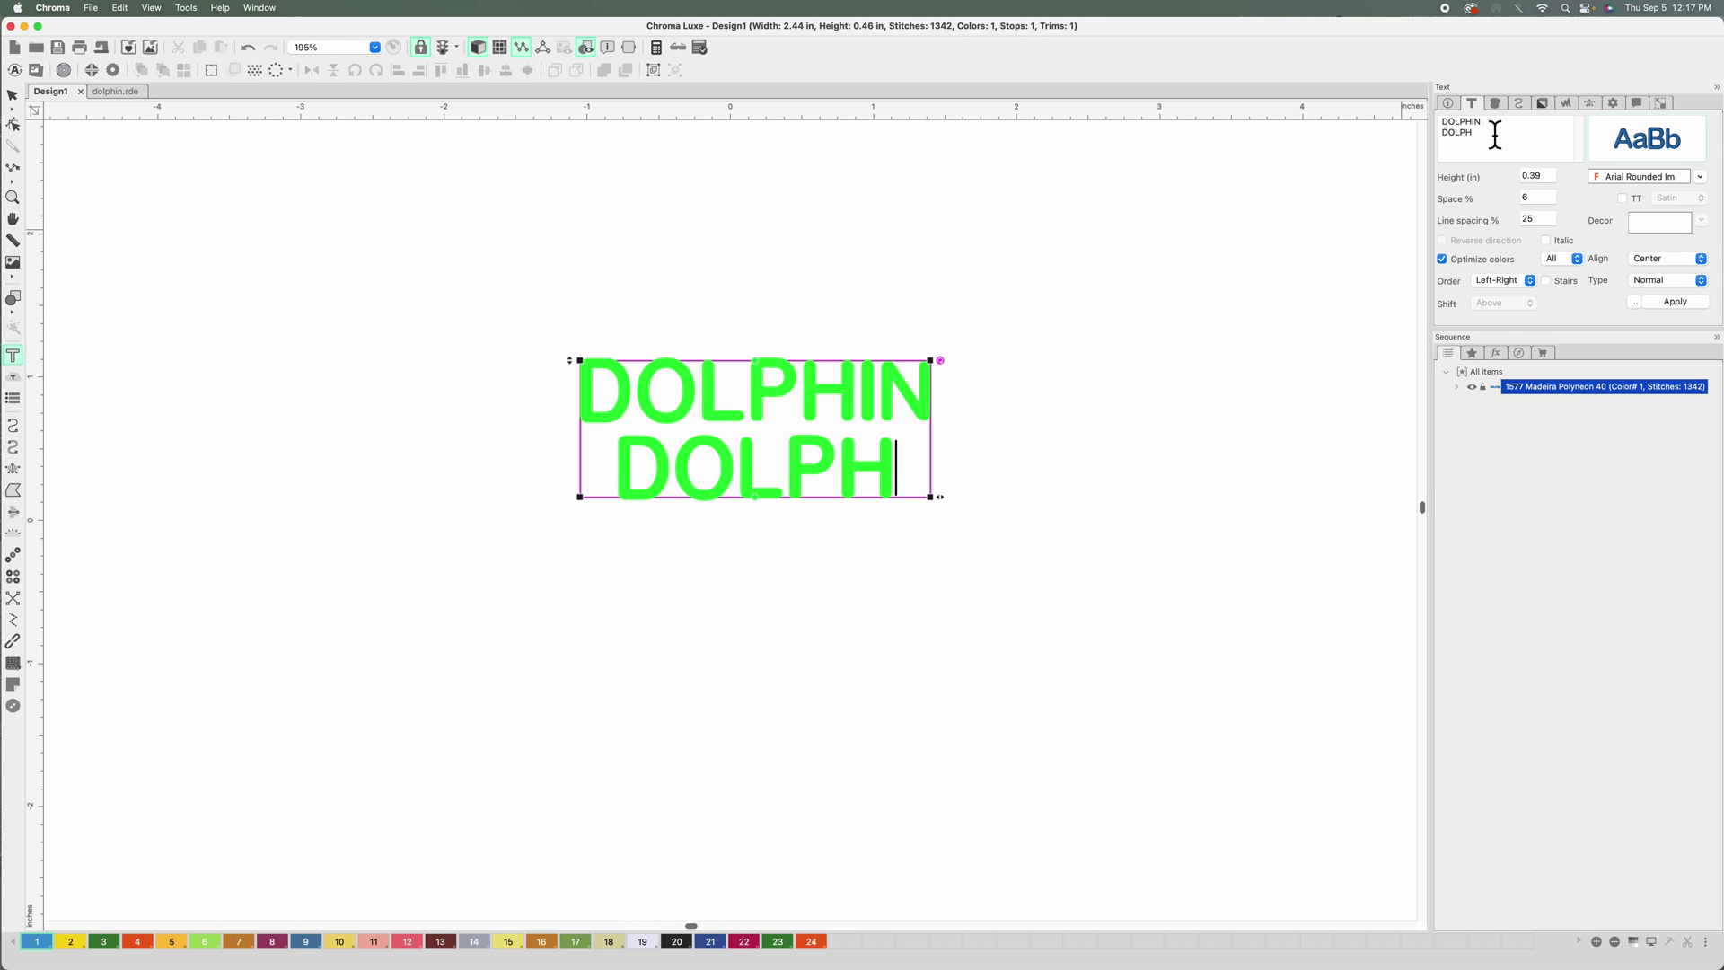
left_click(1690, 303)
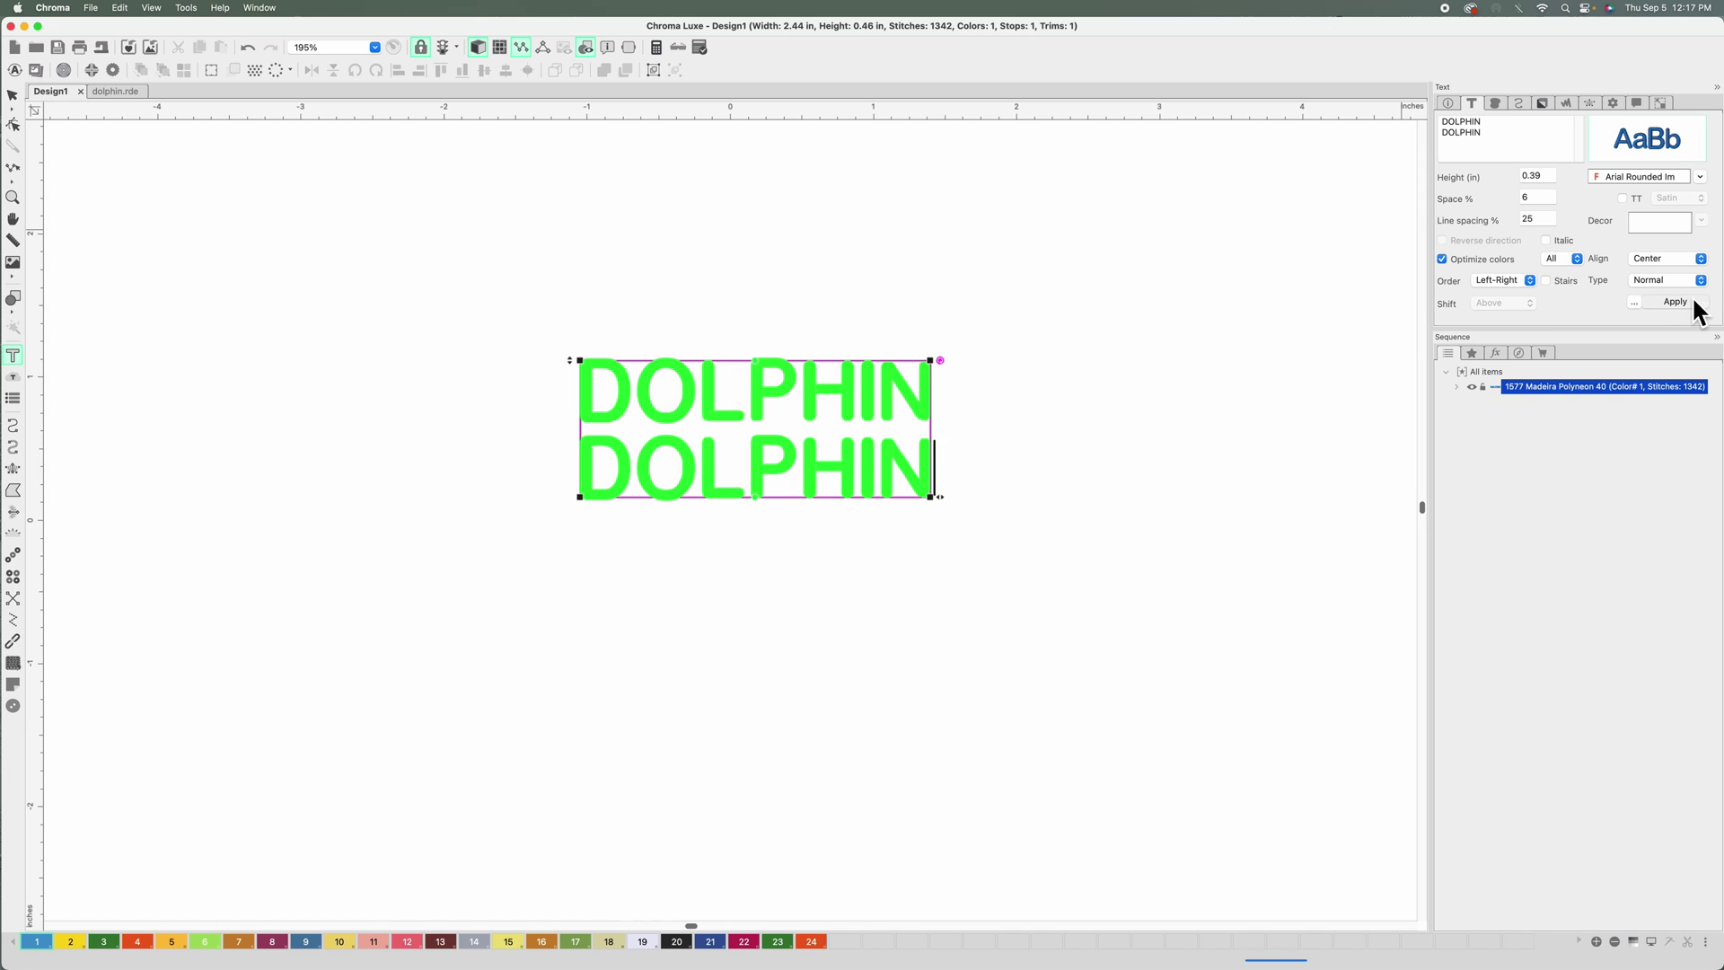
left_click_drag(1544, 224, 1495, 229)
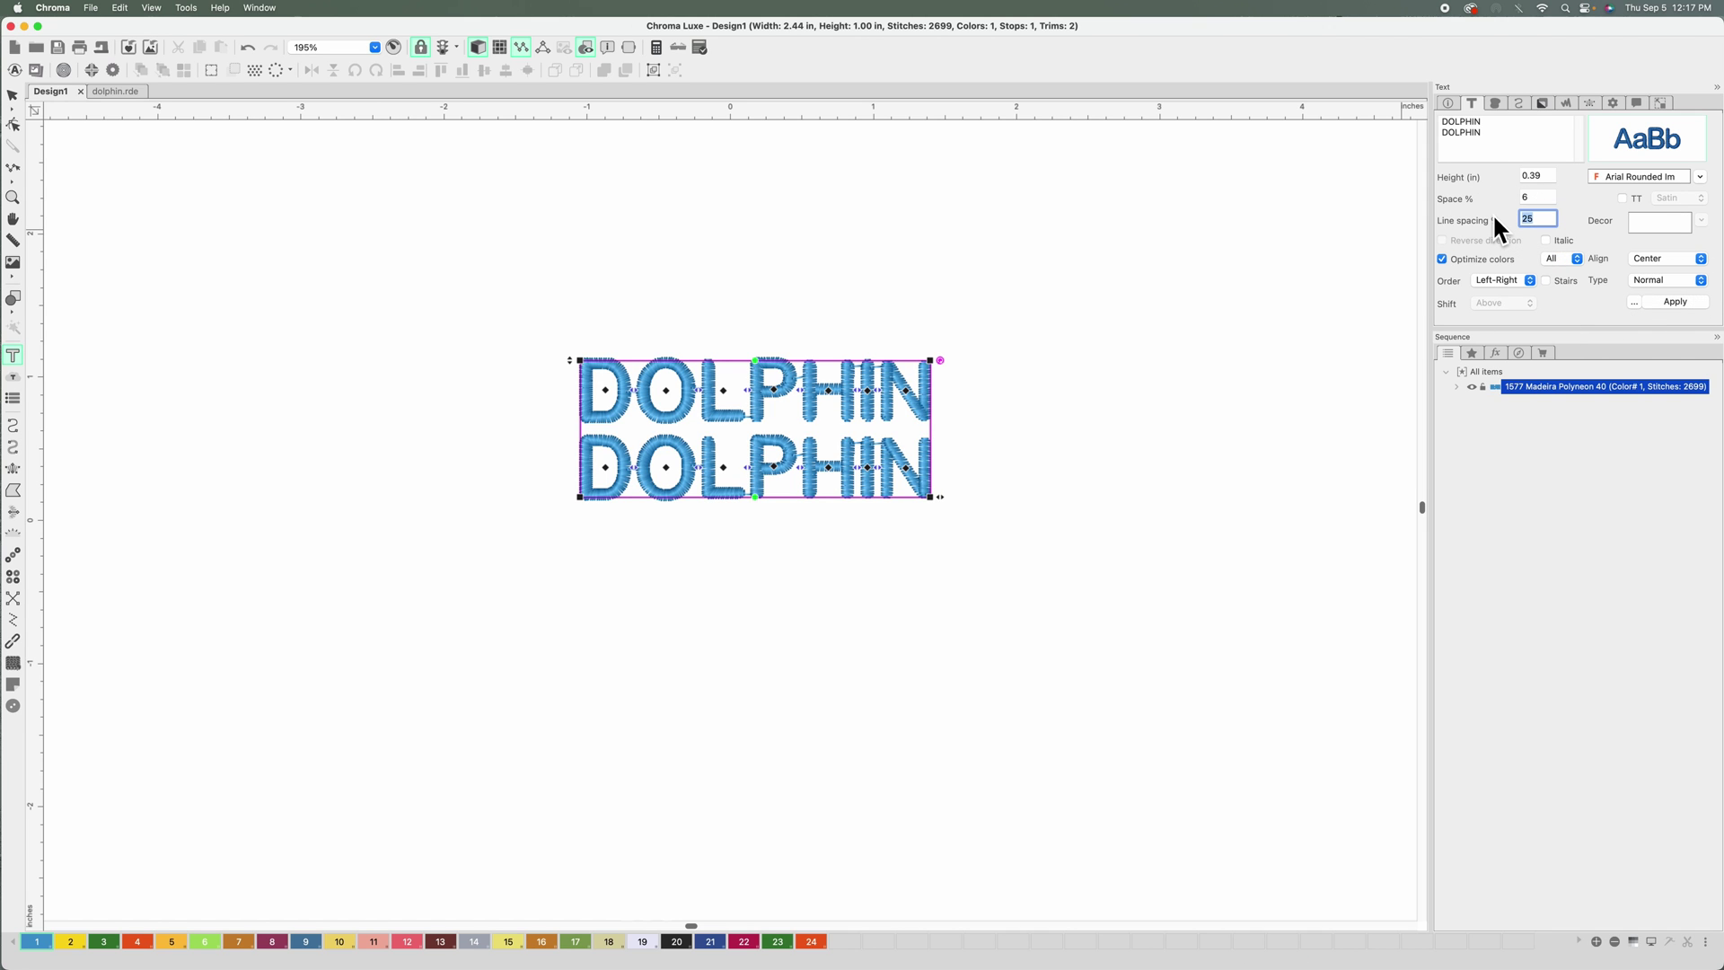
type("66")
left_click(1672, 304)
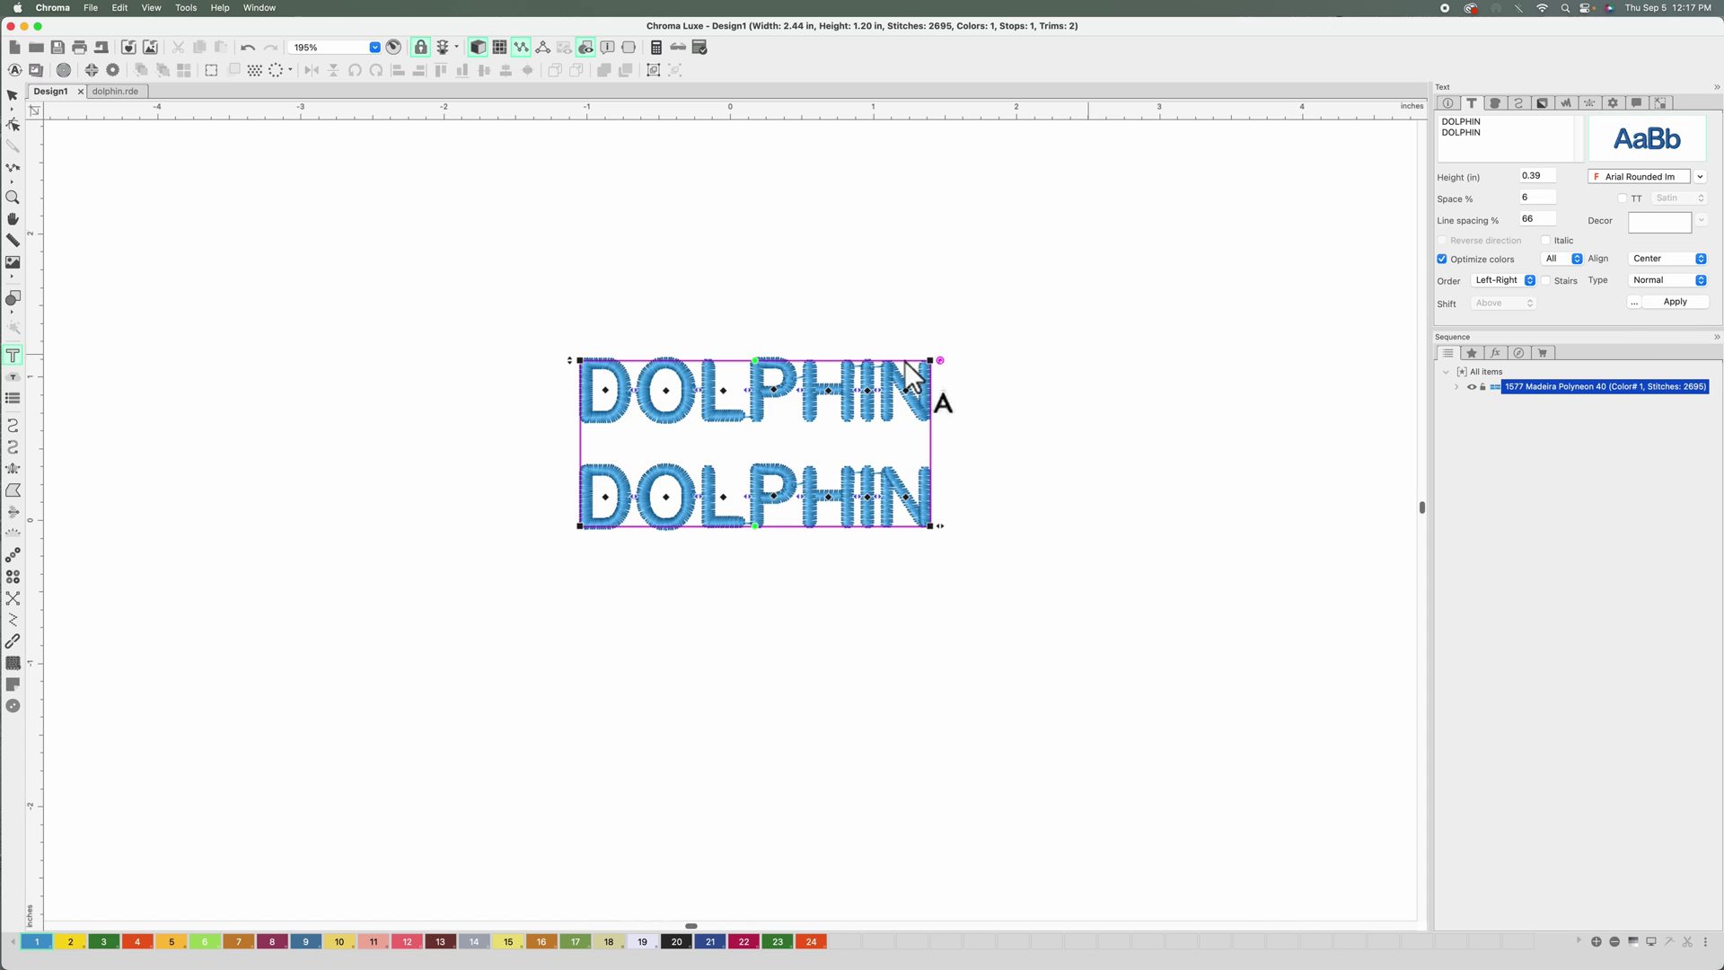
key("super+z")
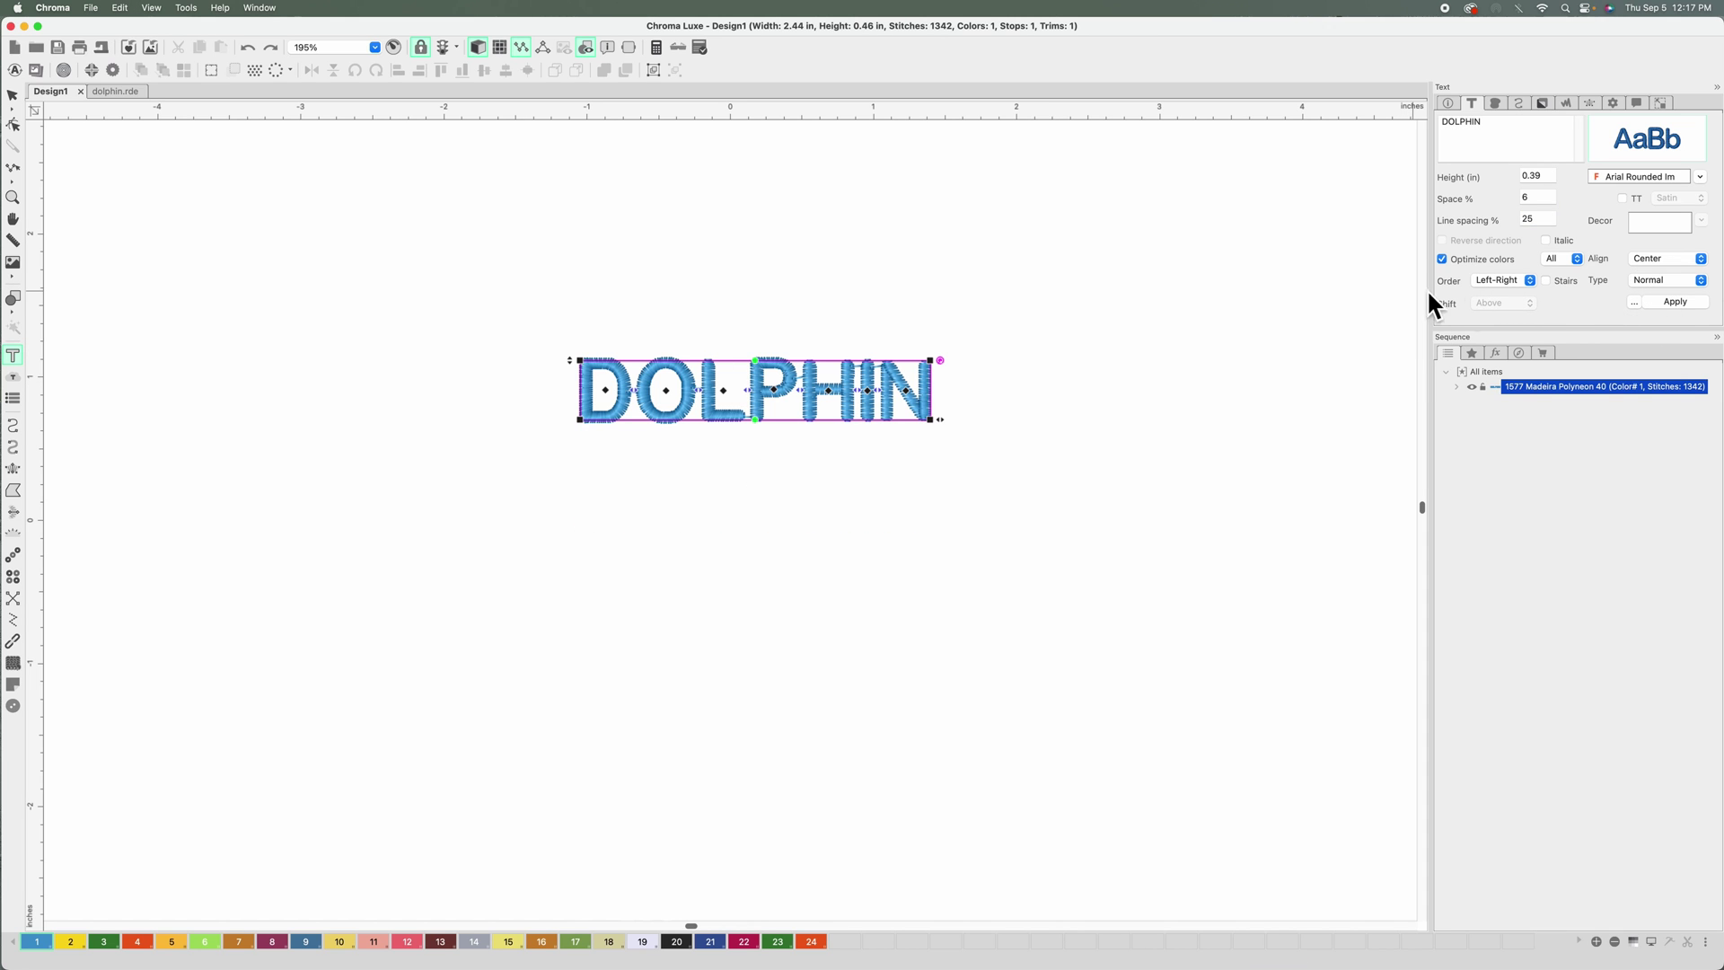
Step: Reselect DOLPHIN and apply a Center-Right letter stitching order
left_click(13, 95)
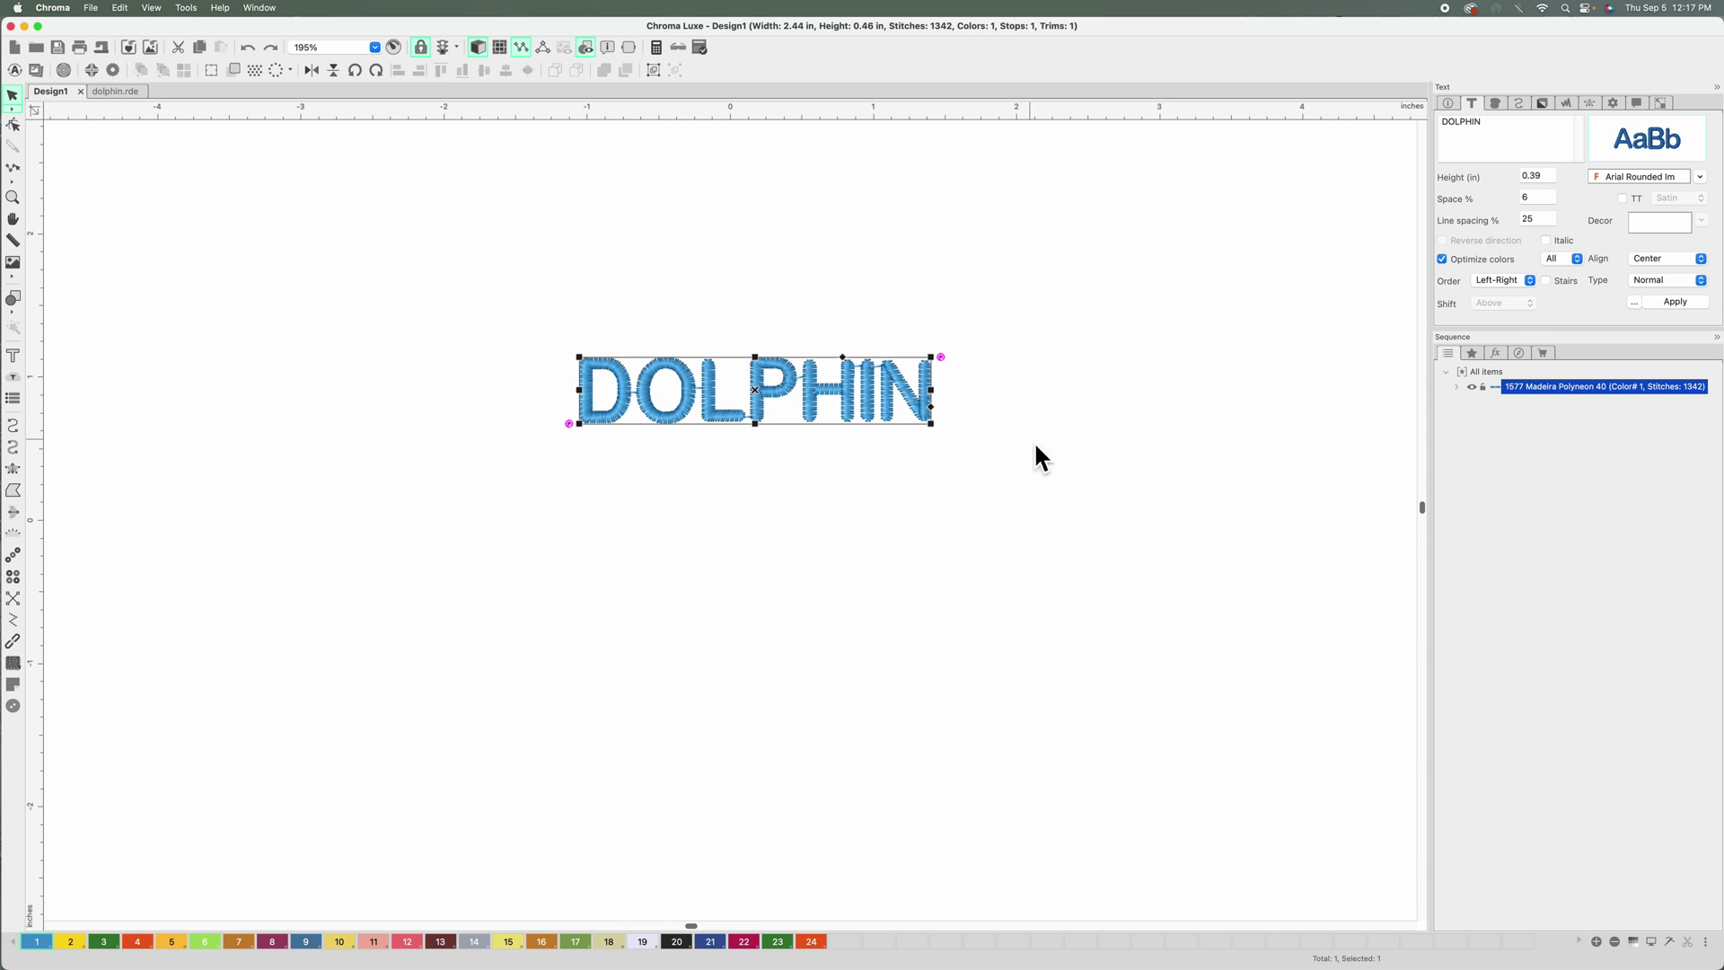
left_click(1509, 280)
left_click(1691, 303)
Step: Run the stitch simulator and drag its slider through all 1349 stitches
left_click(397, 50)
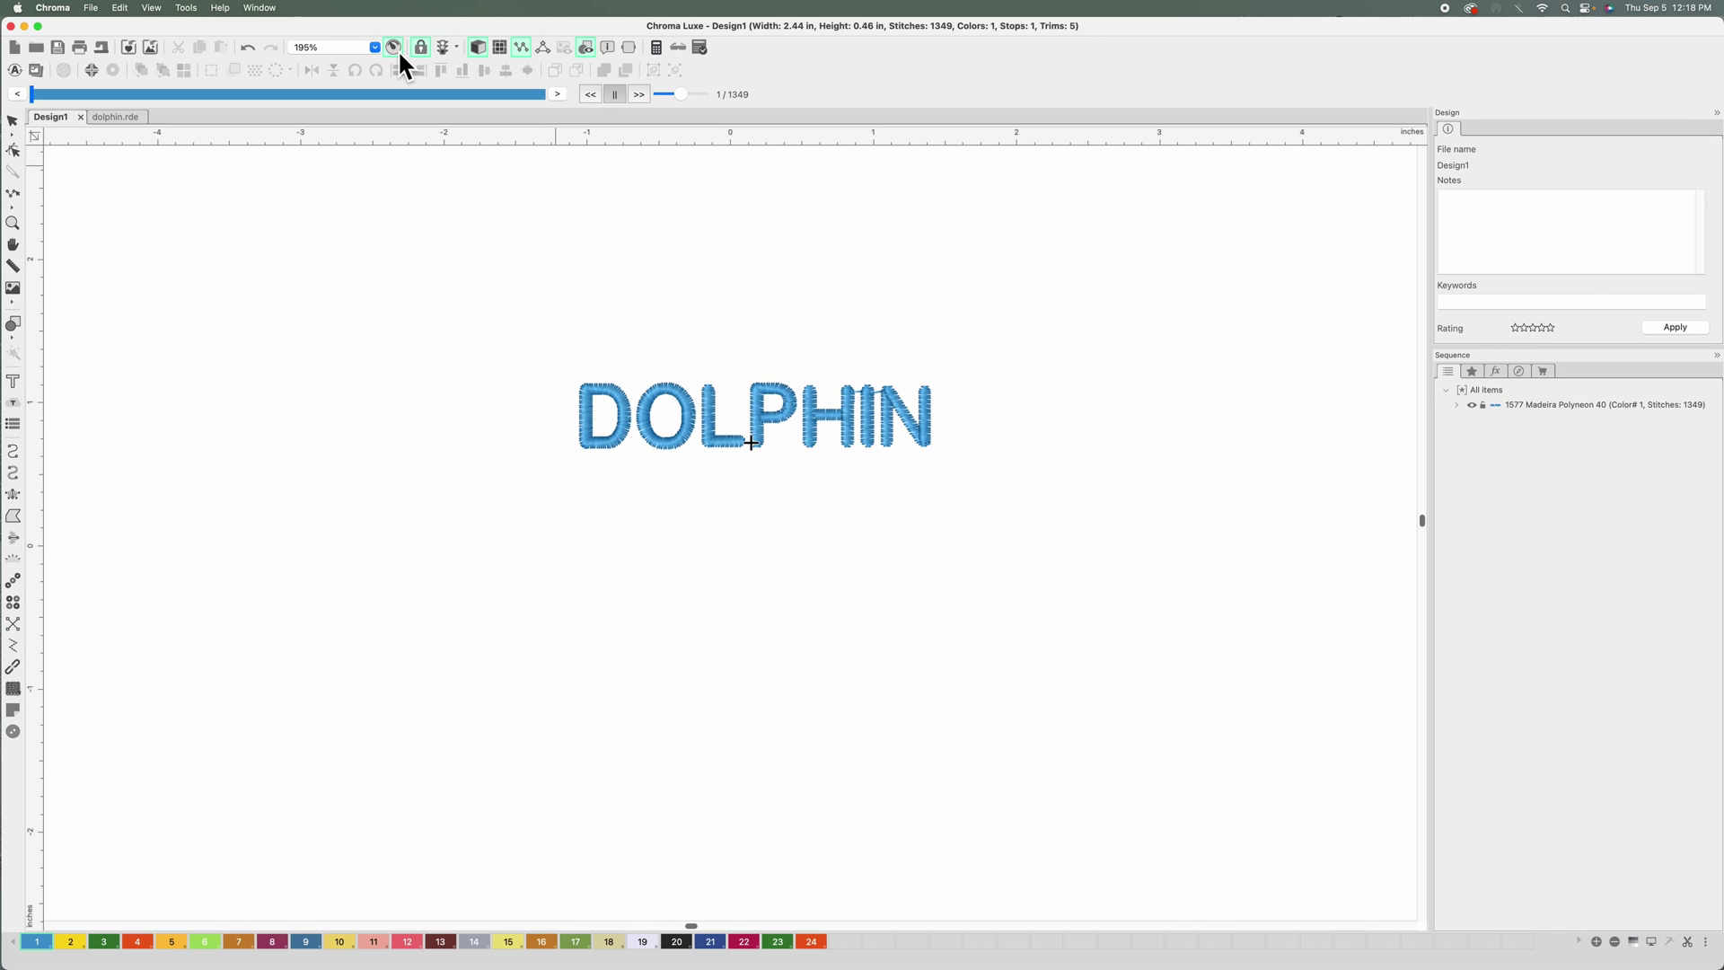
left_click_drag(34, 101, 546, 137)
Step: Close the simulator and reselect DOLPHIN to bring up its alignment settings
left_click(19, 124)
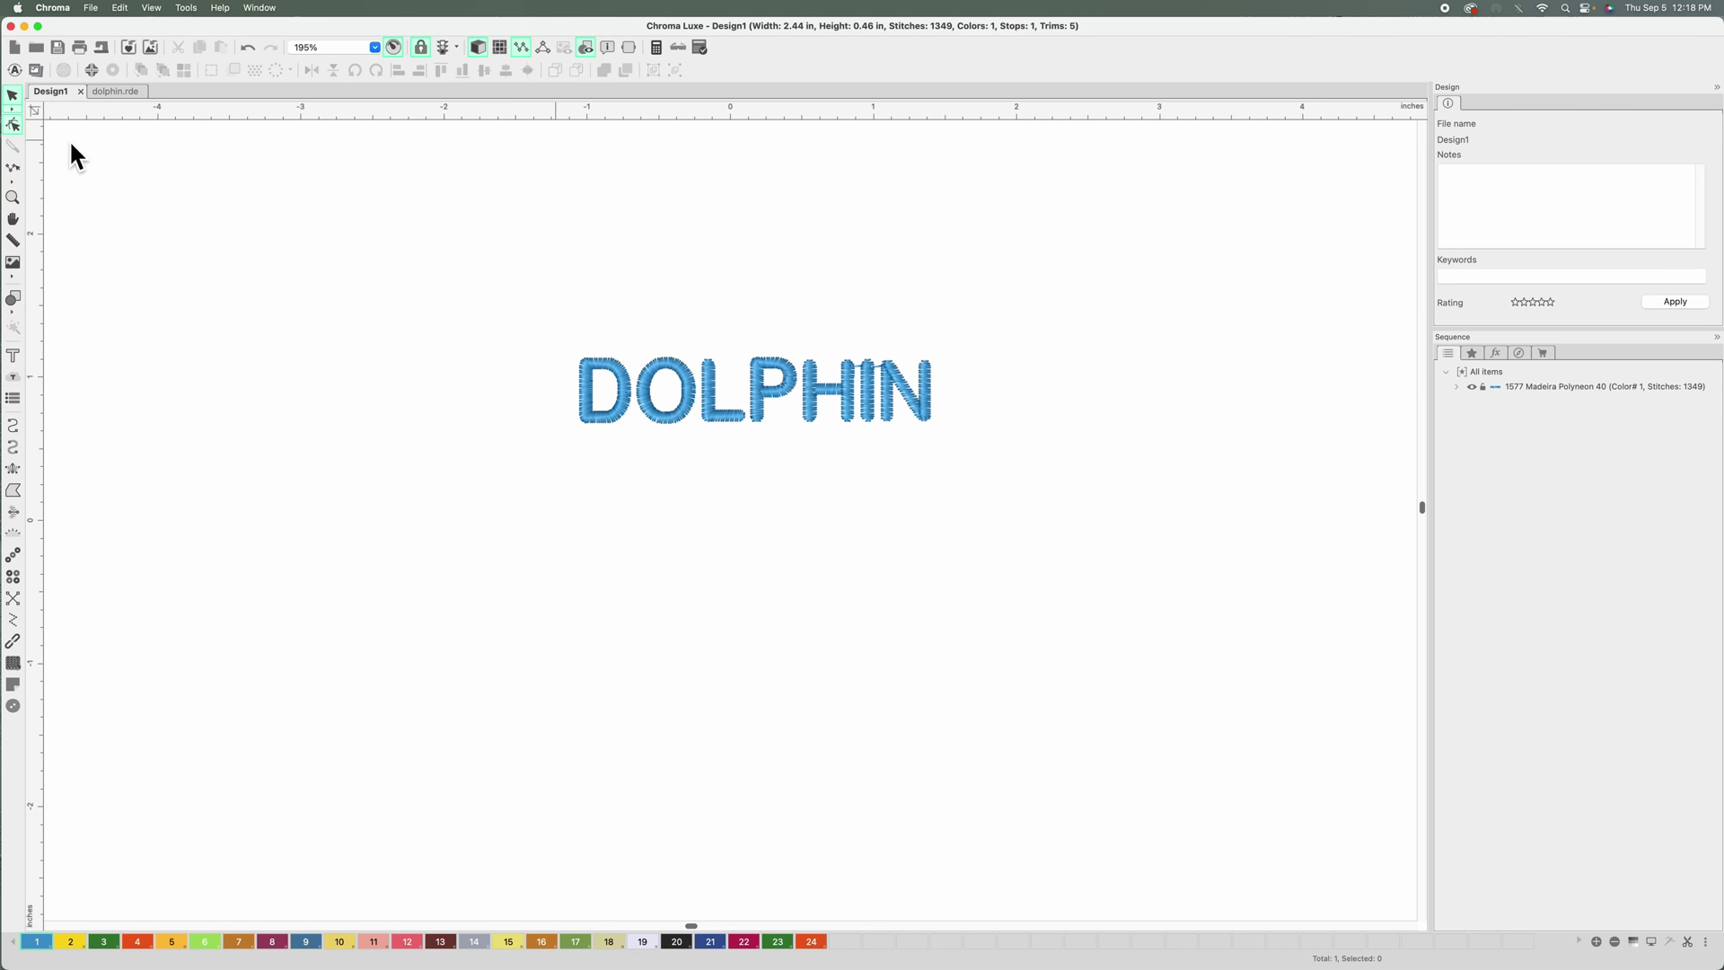
left_click(770, 402)
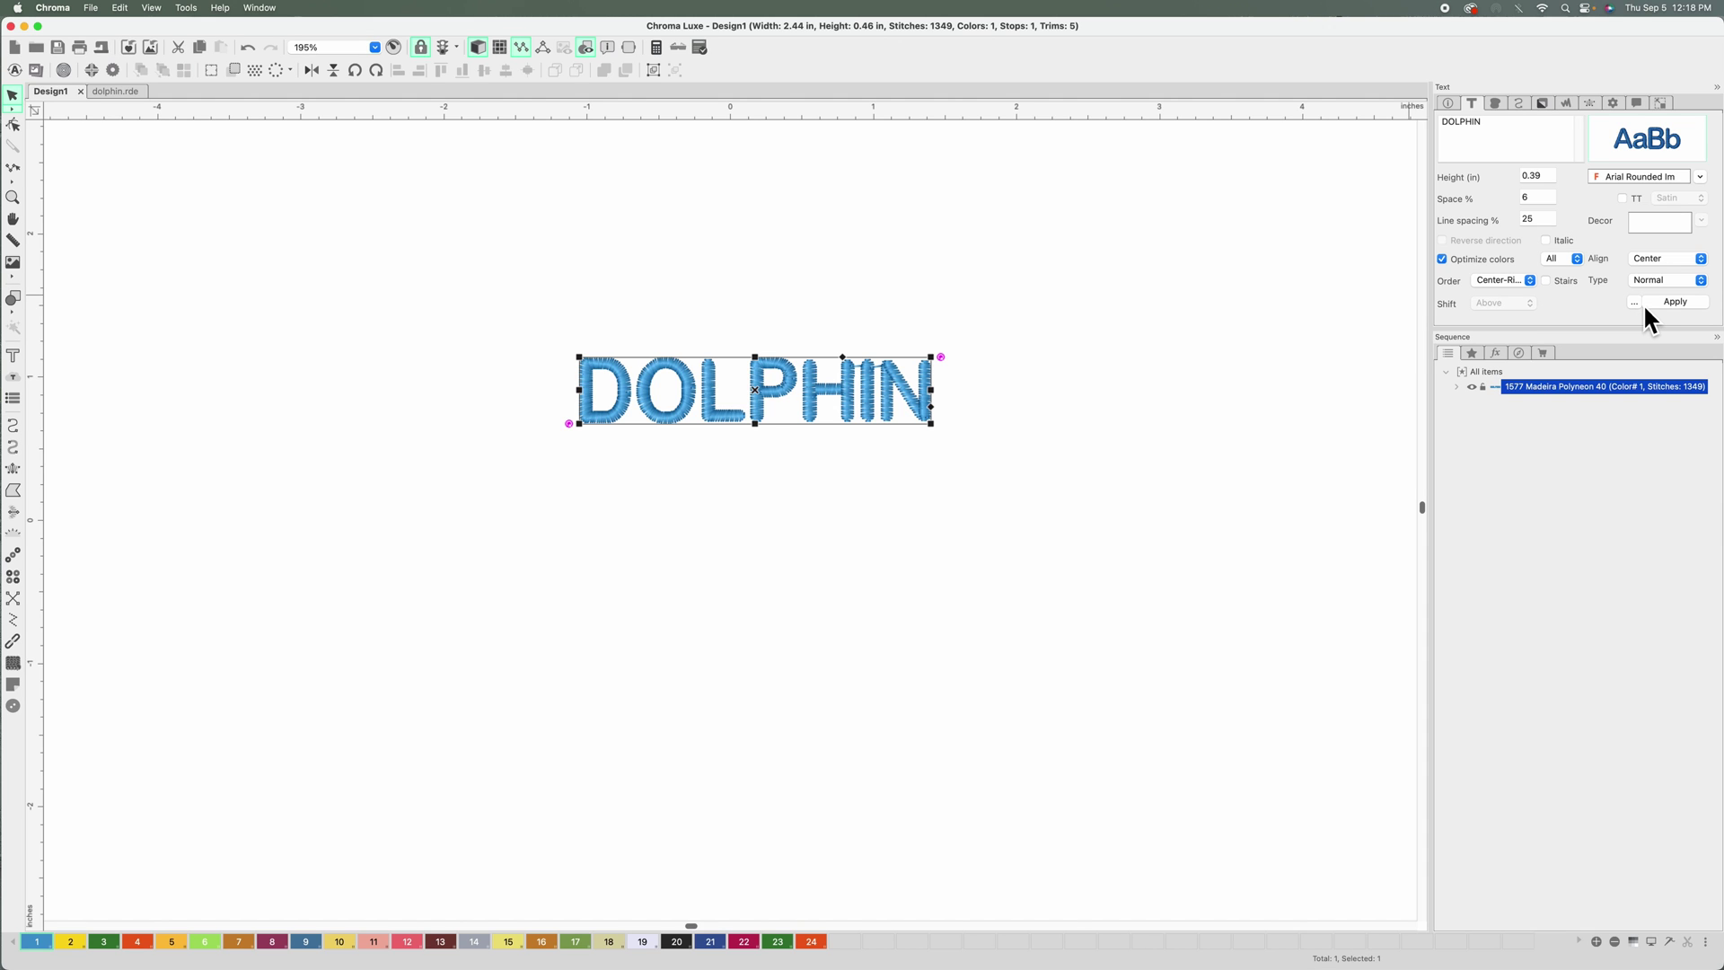
left_click(1693, 262)
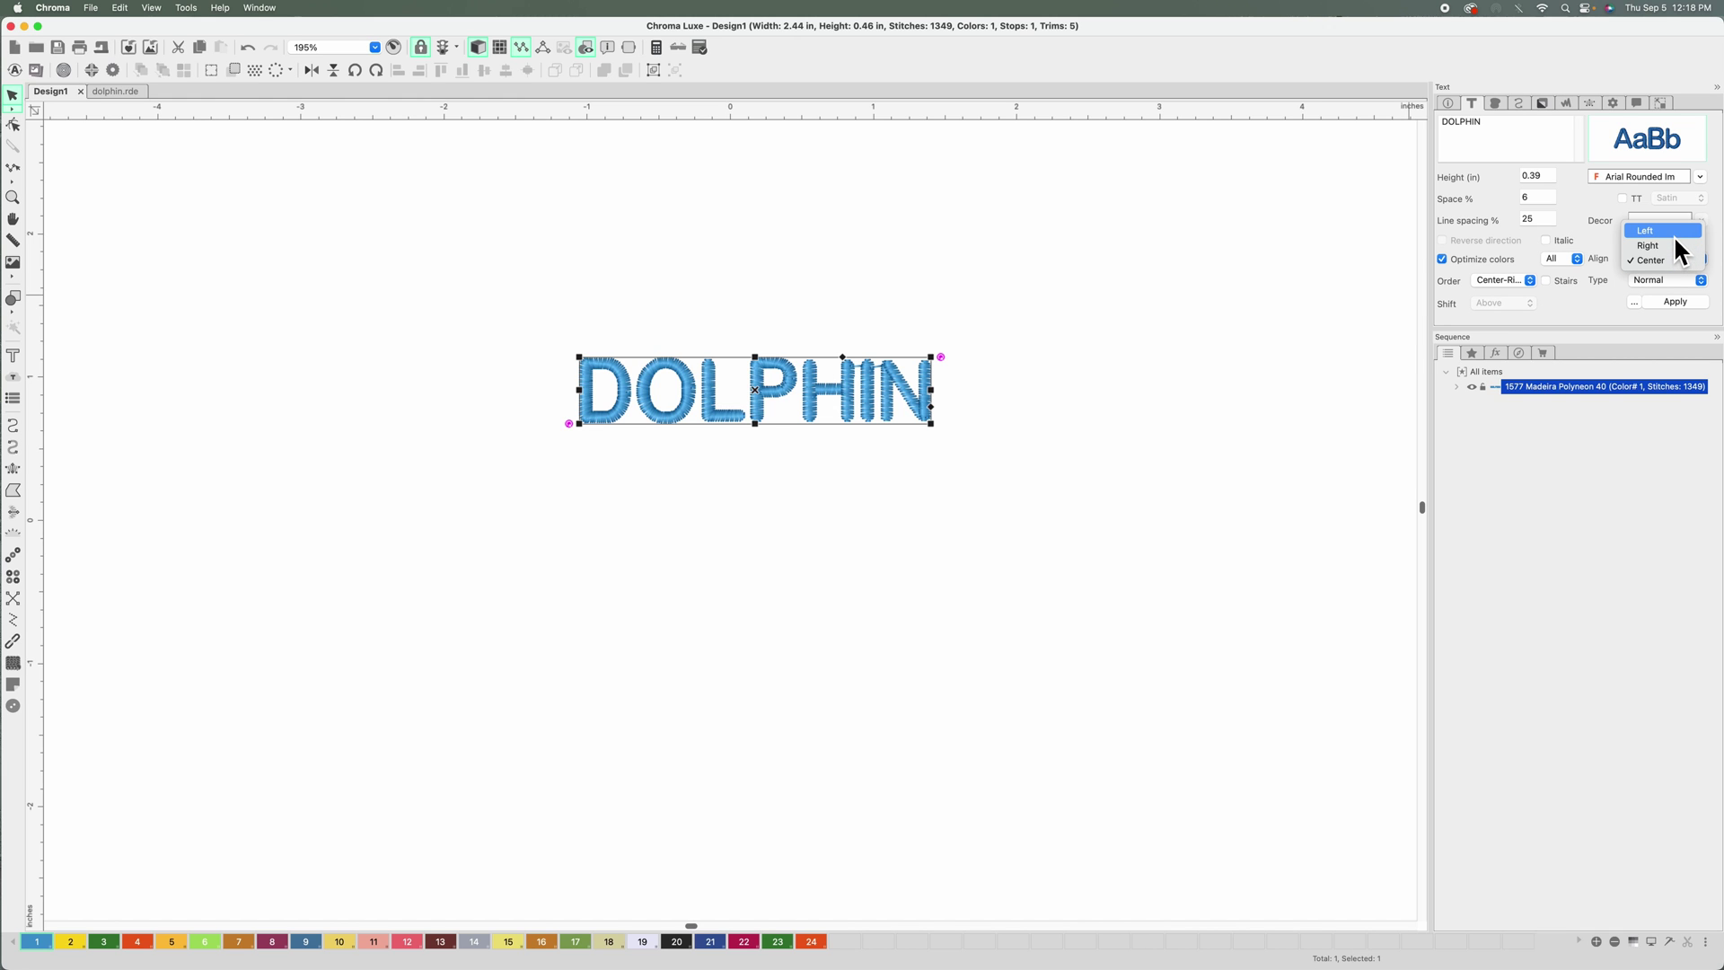
Step: Keep Center alignment and apply the Vertical text layout to DOLPHIN
left_click(1652, 260)
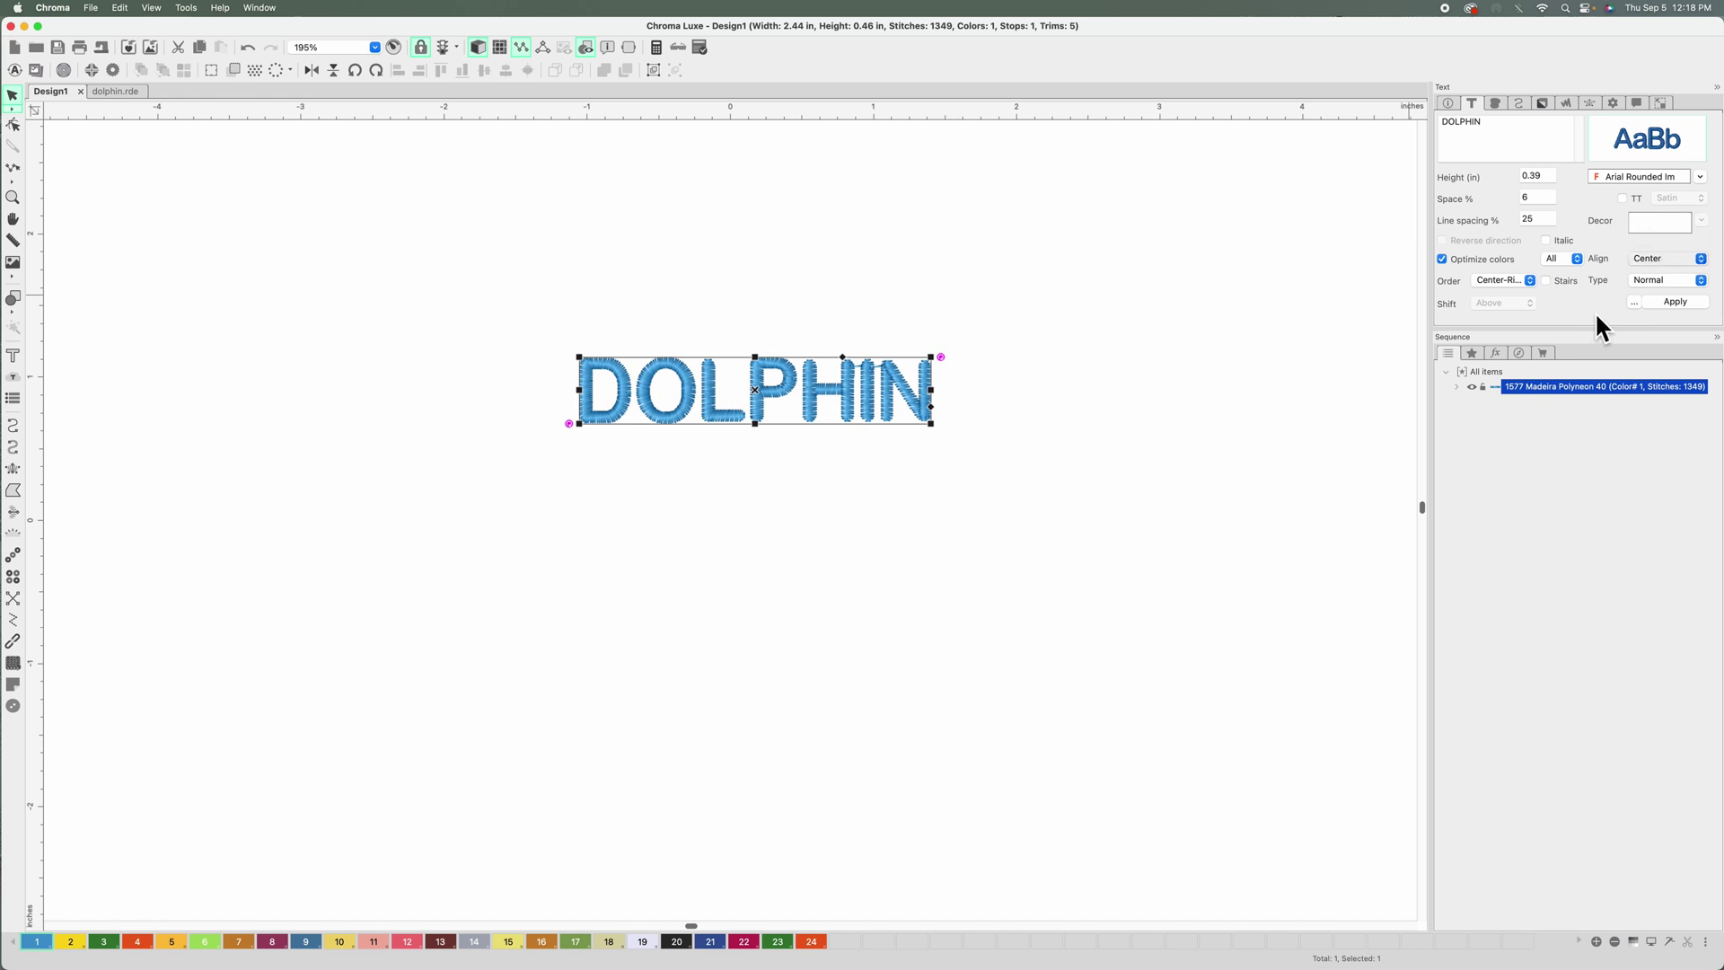
left_click(1661, 280)
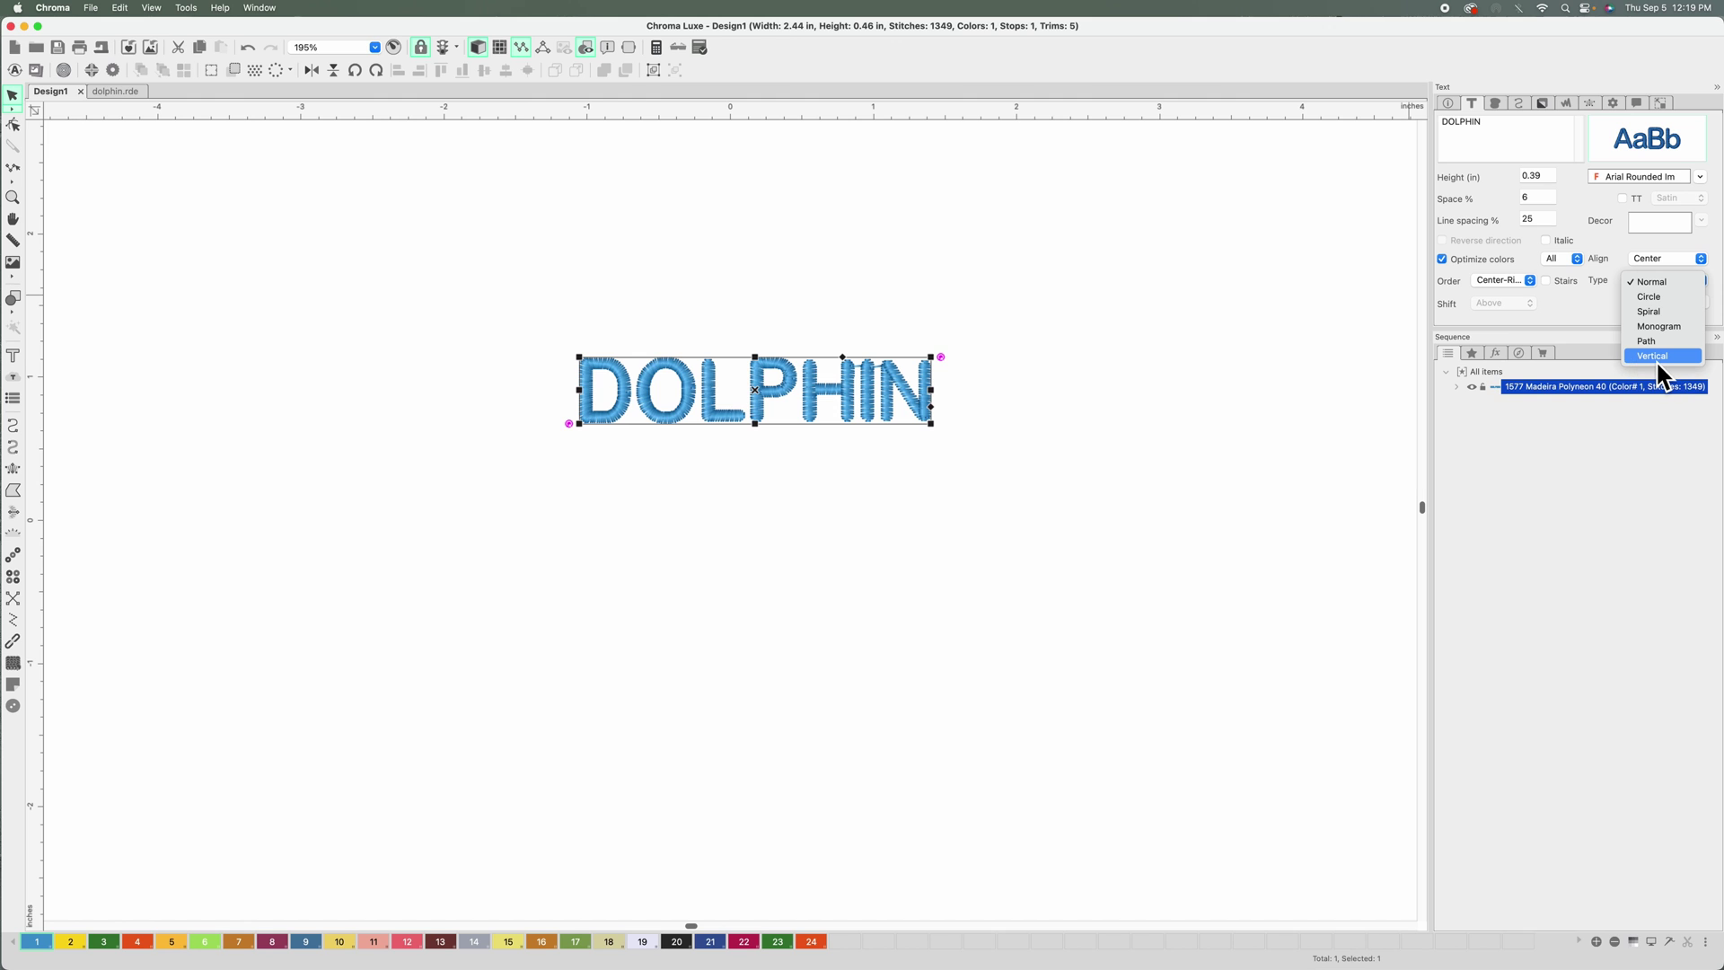
left_click(1655, 356)
left_click(1675, 302)
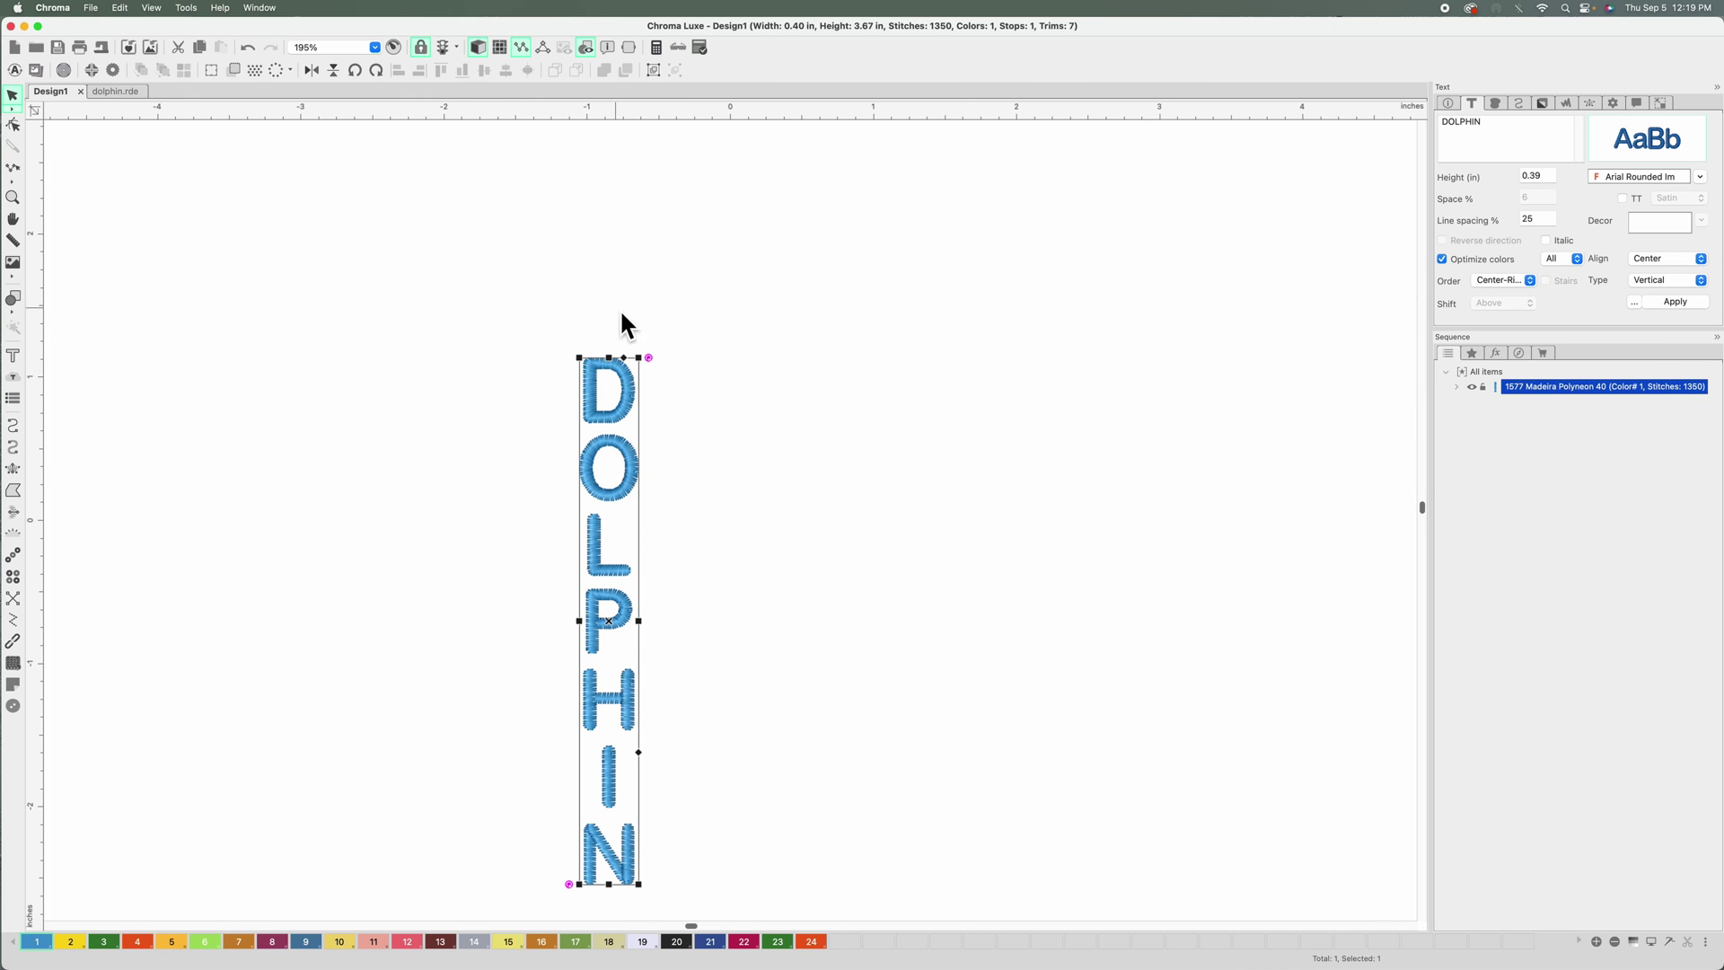
Step: Switch DOLPHIN's text type to Path and show its baseline for editing
scroll(670, 750, "down", 1)
left_click(1683, 285)
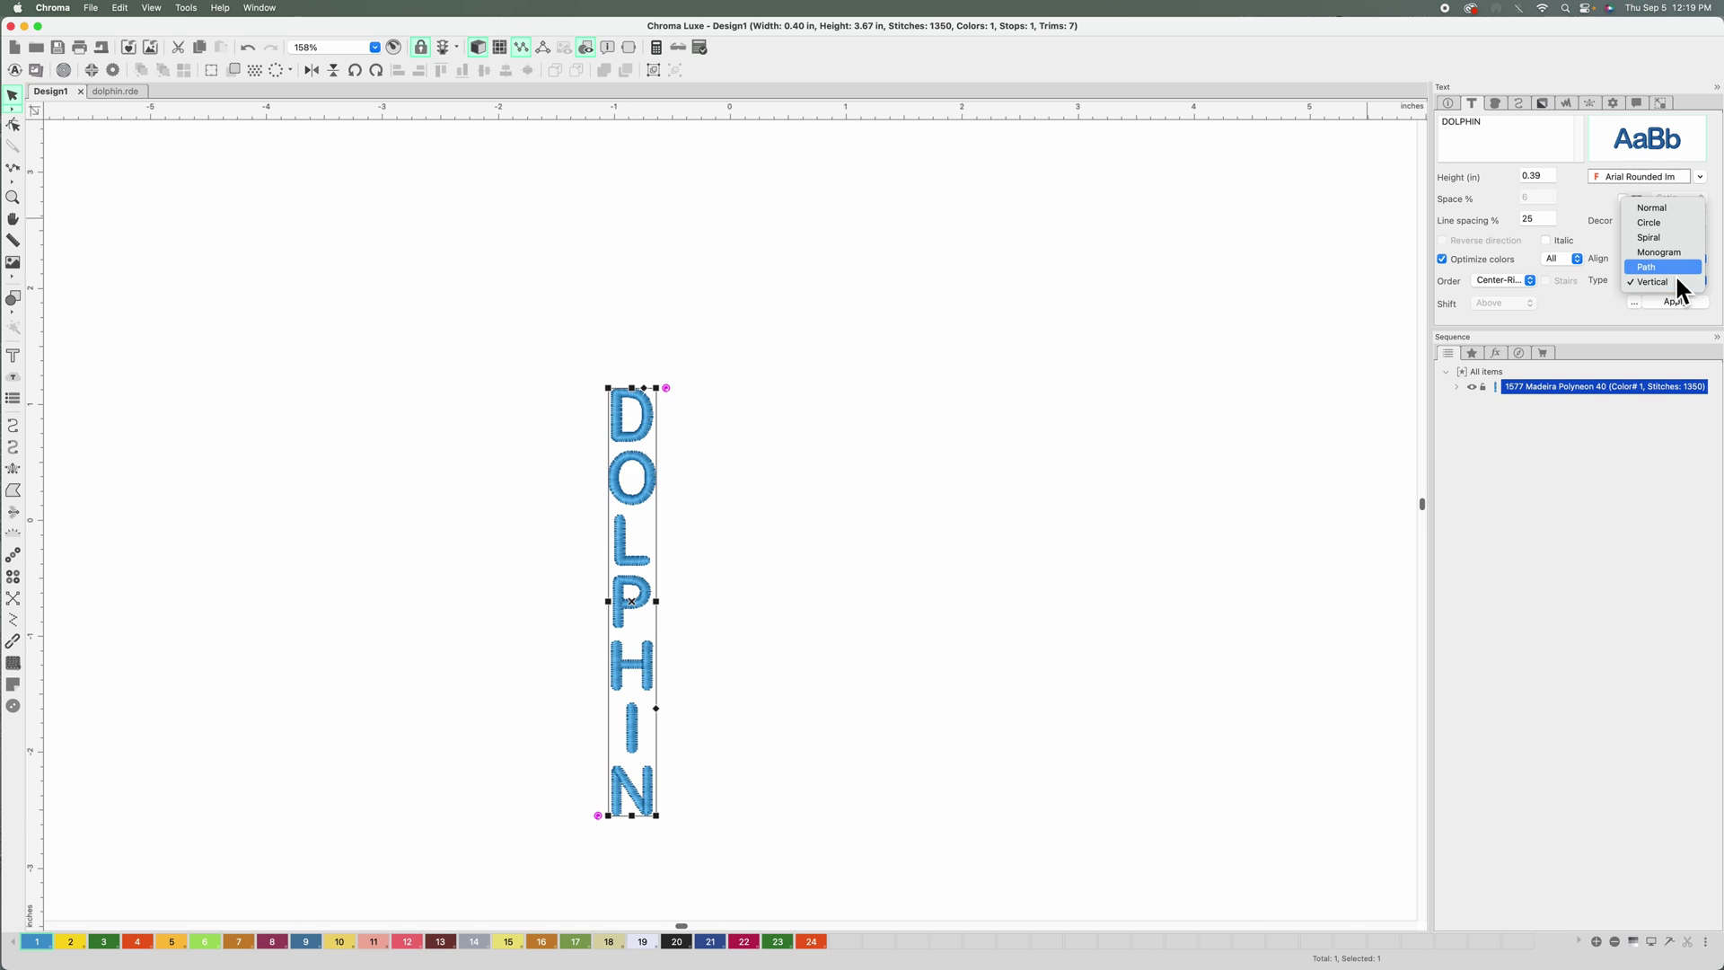
left_click(1677, 267)
left_click(1679, 303)
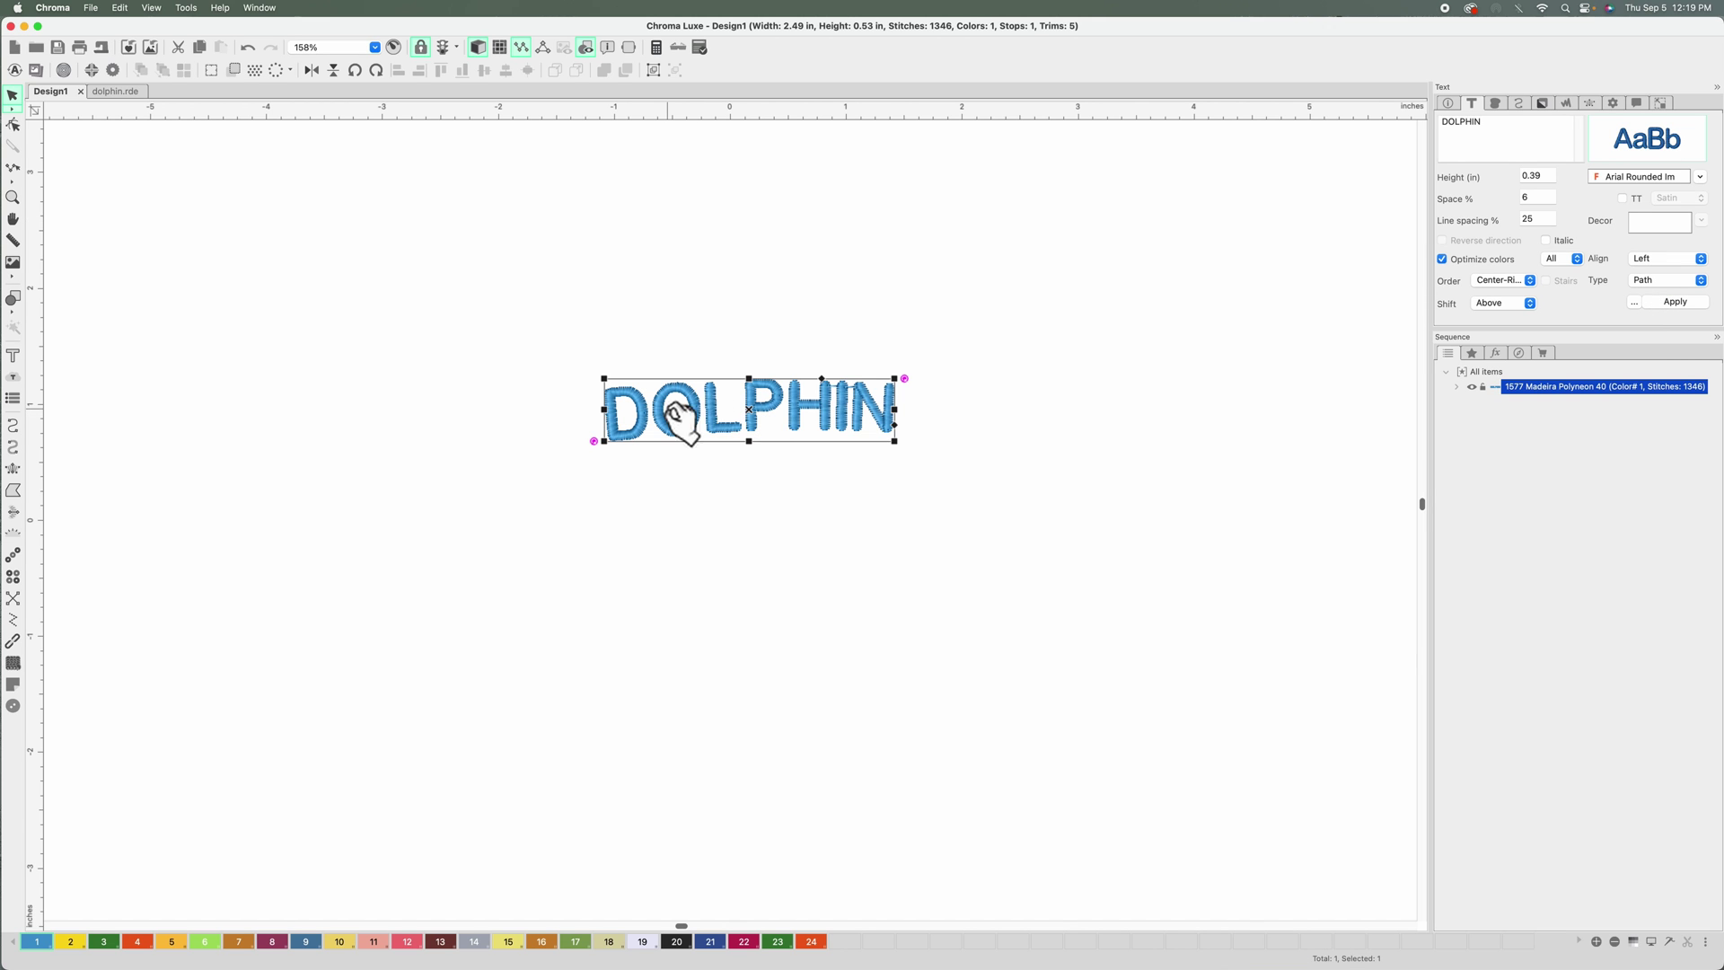
left_click(13, 357)
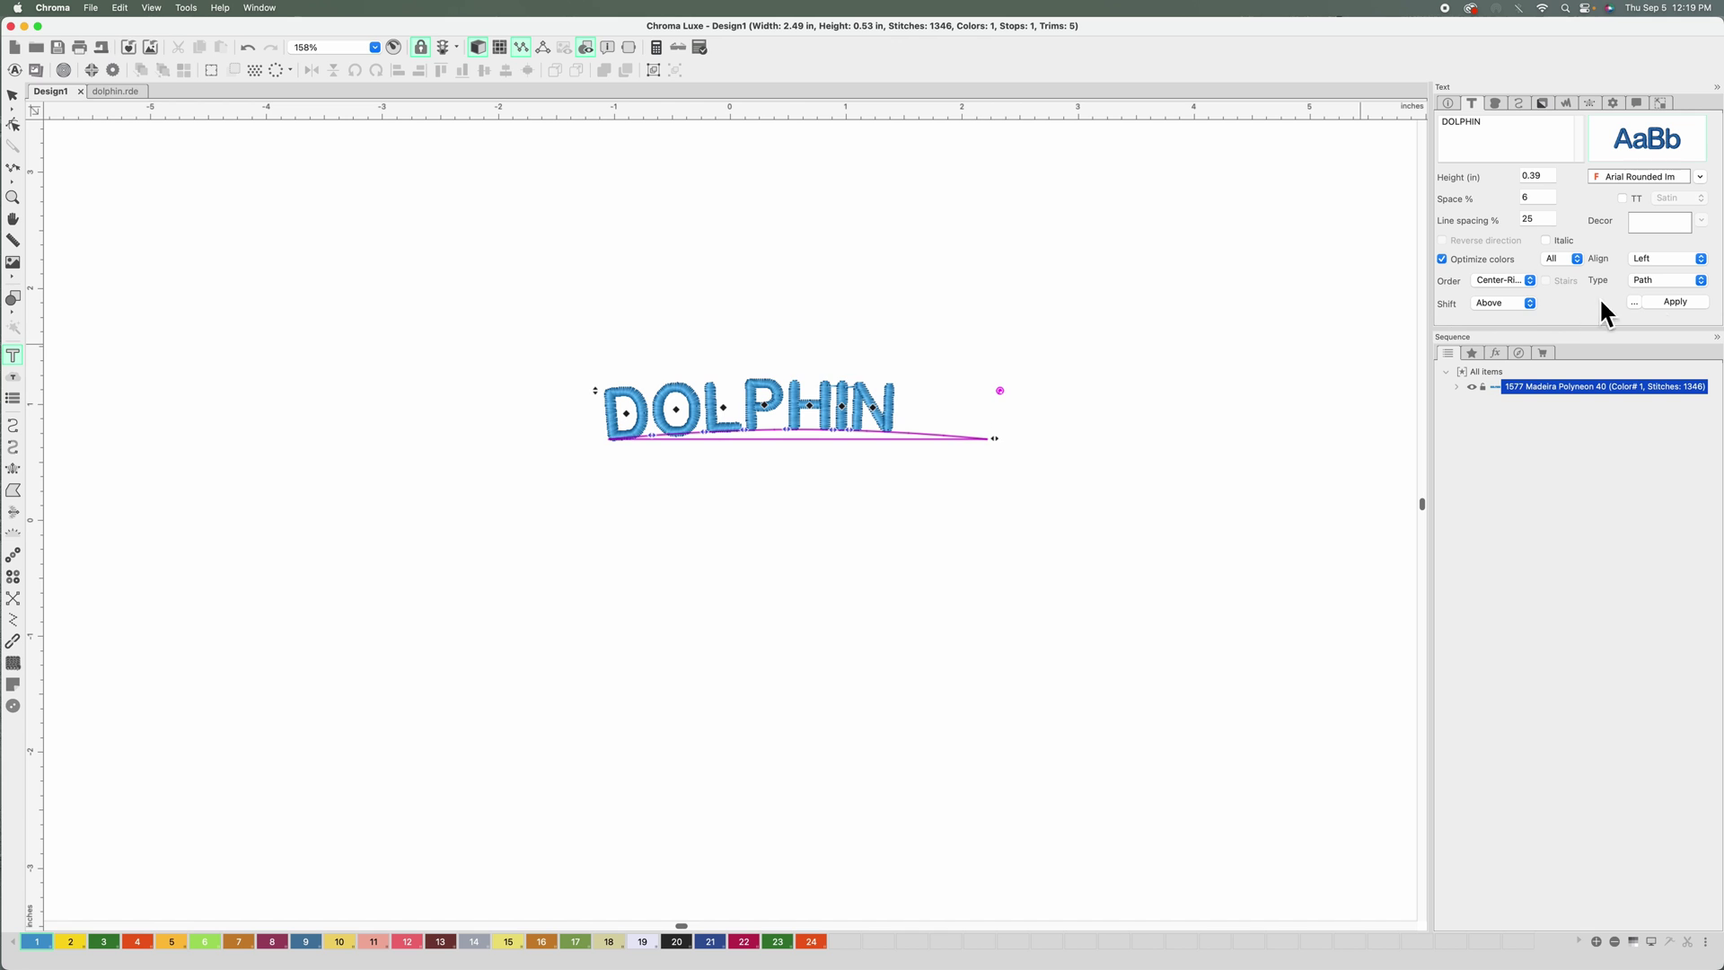
Step: Edit the baseline, pulling its end node down and reshaping the tangent into a long curve
right_click(919, 439)
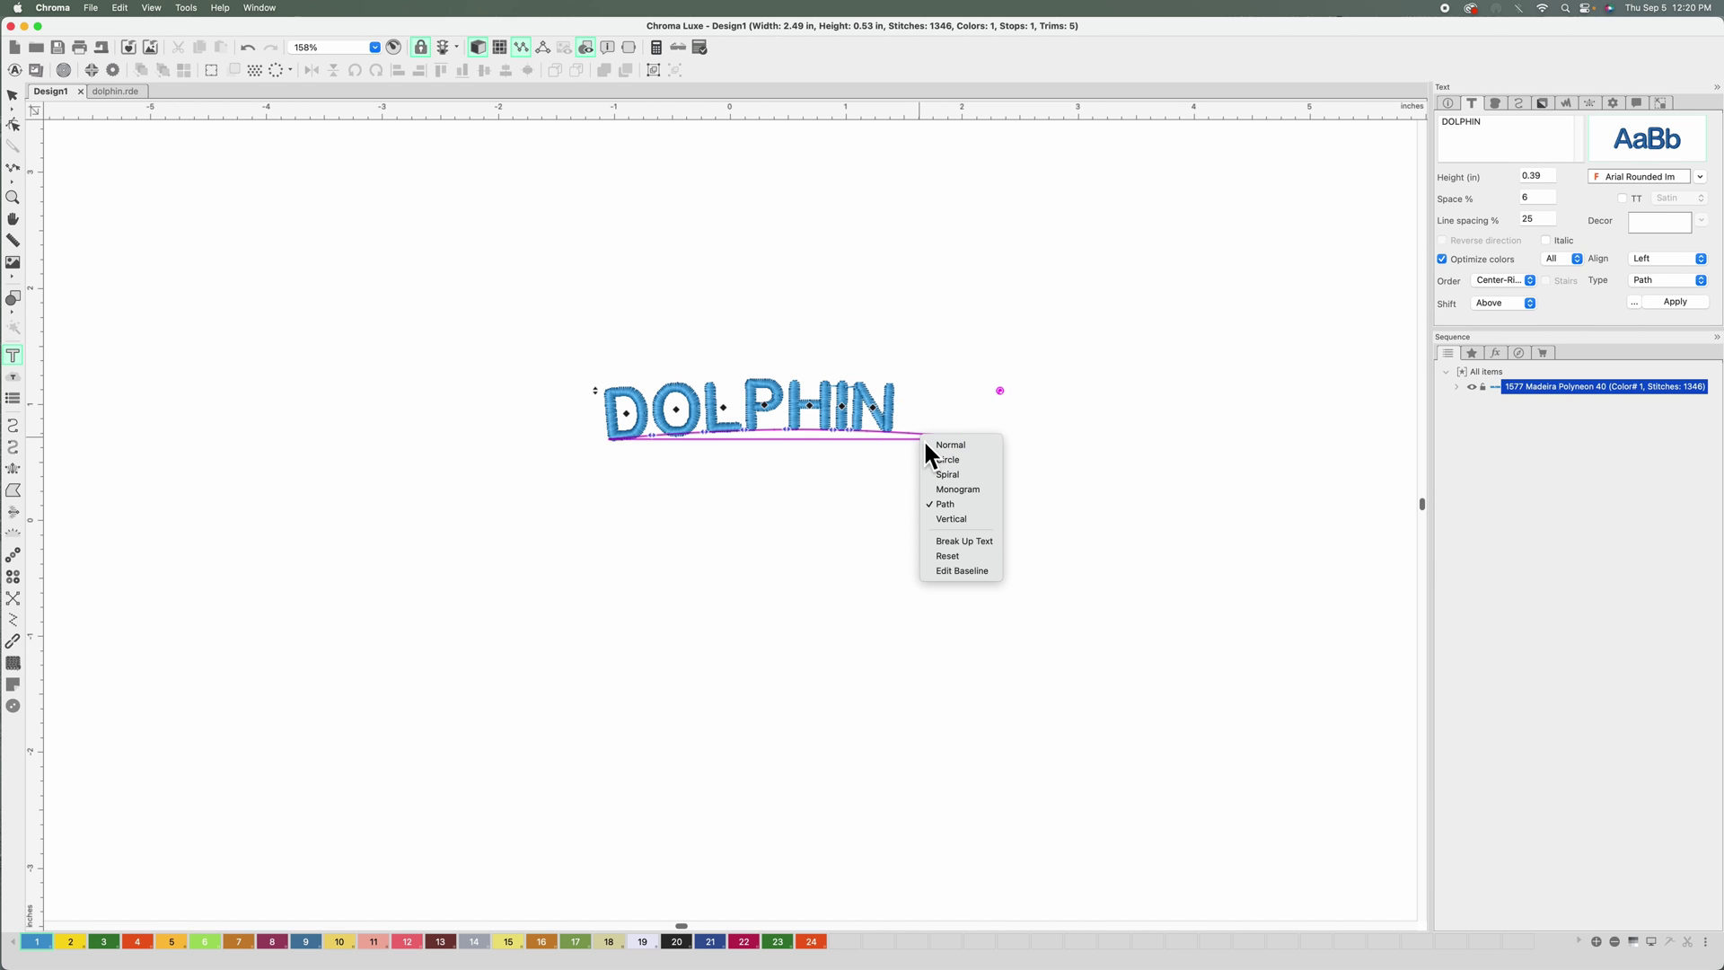
left_click(970, 571)
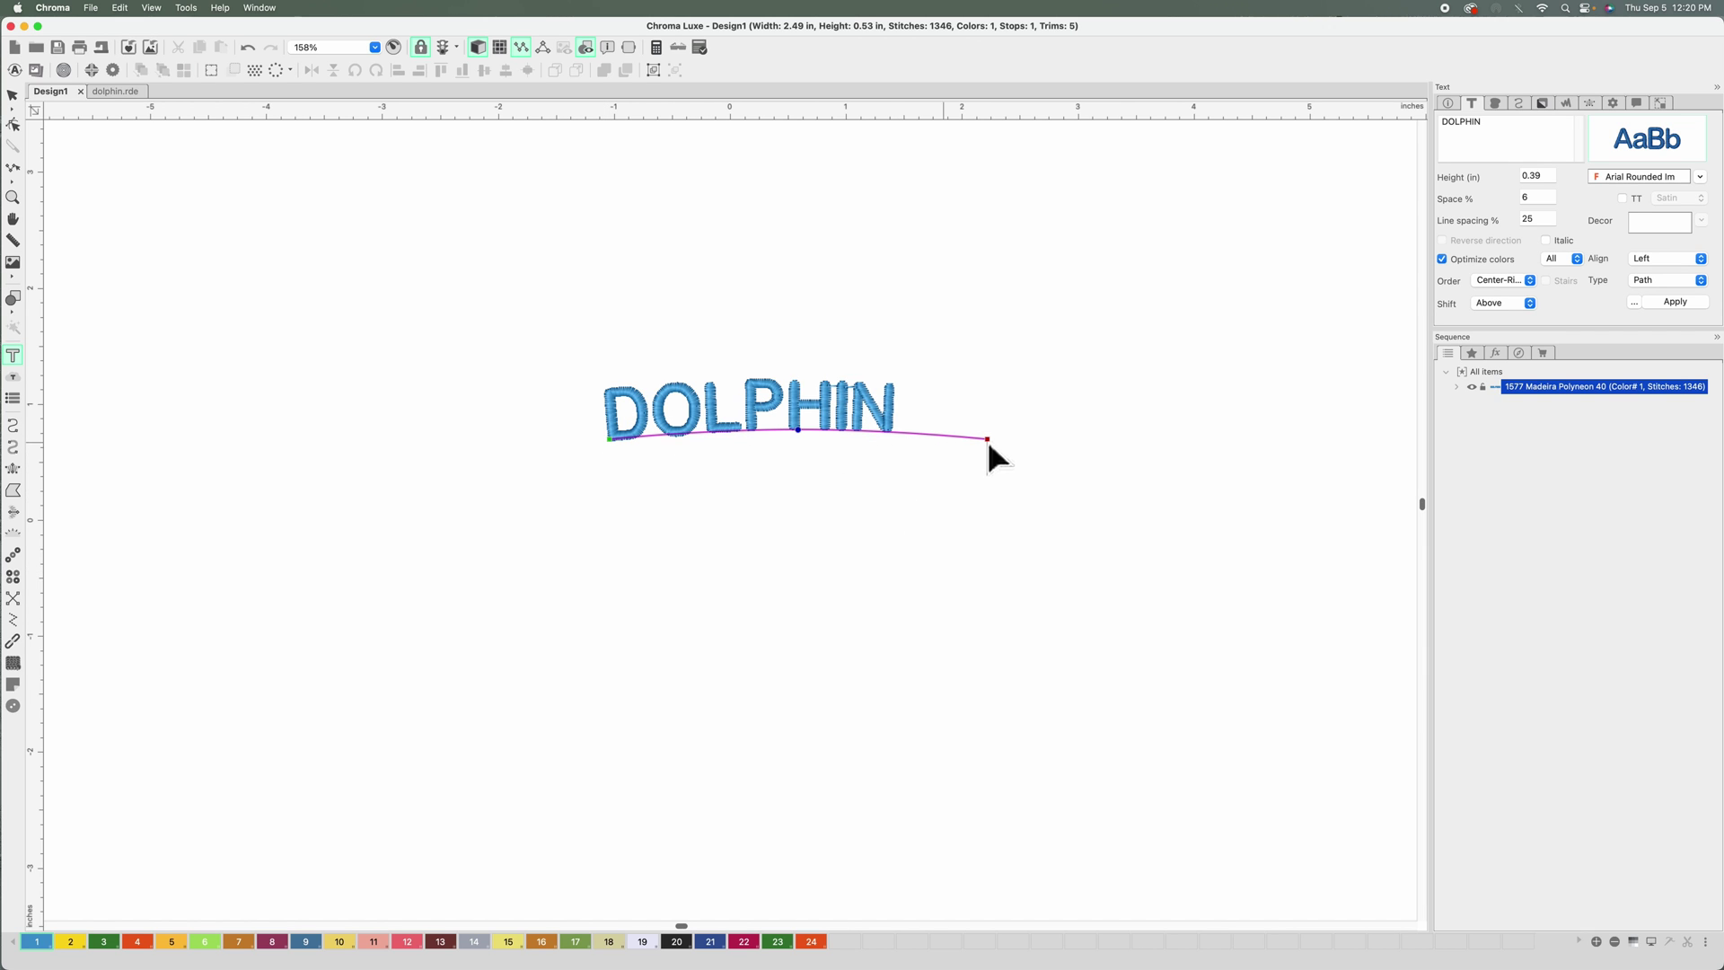
left_click_drag(989, 442, 1205, 634)
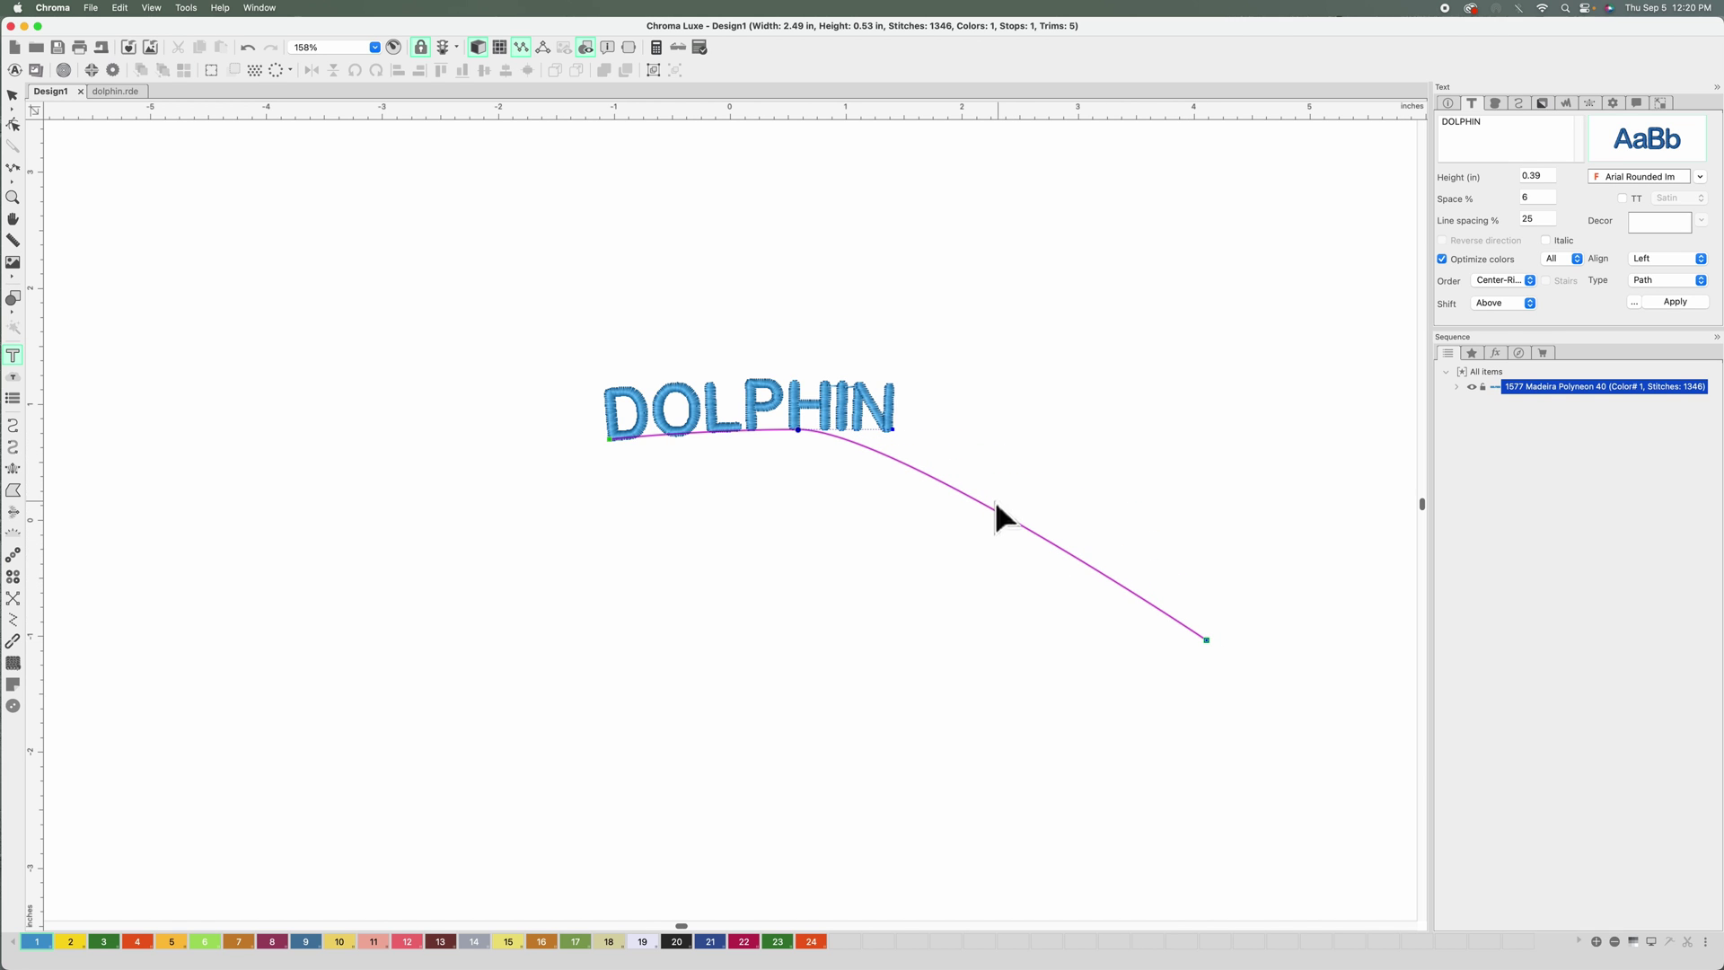
left_click_drag(893, 431, 1010, 431)
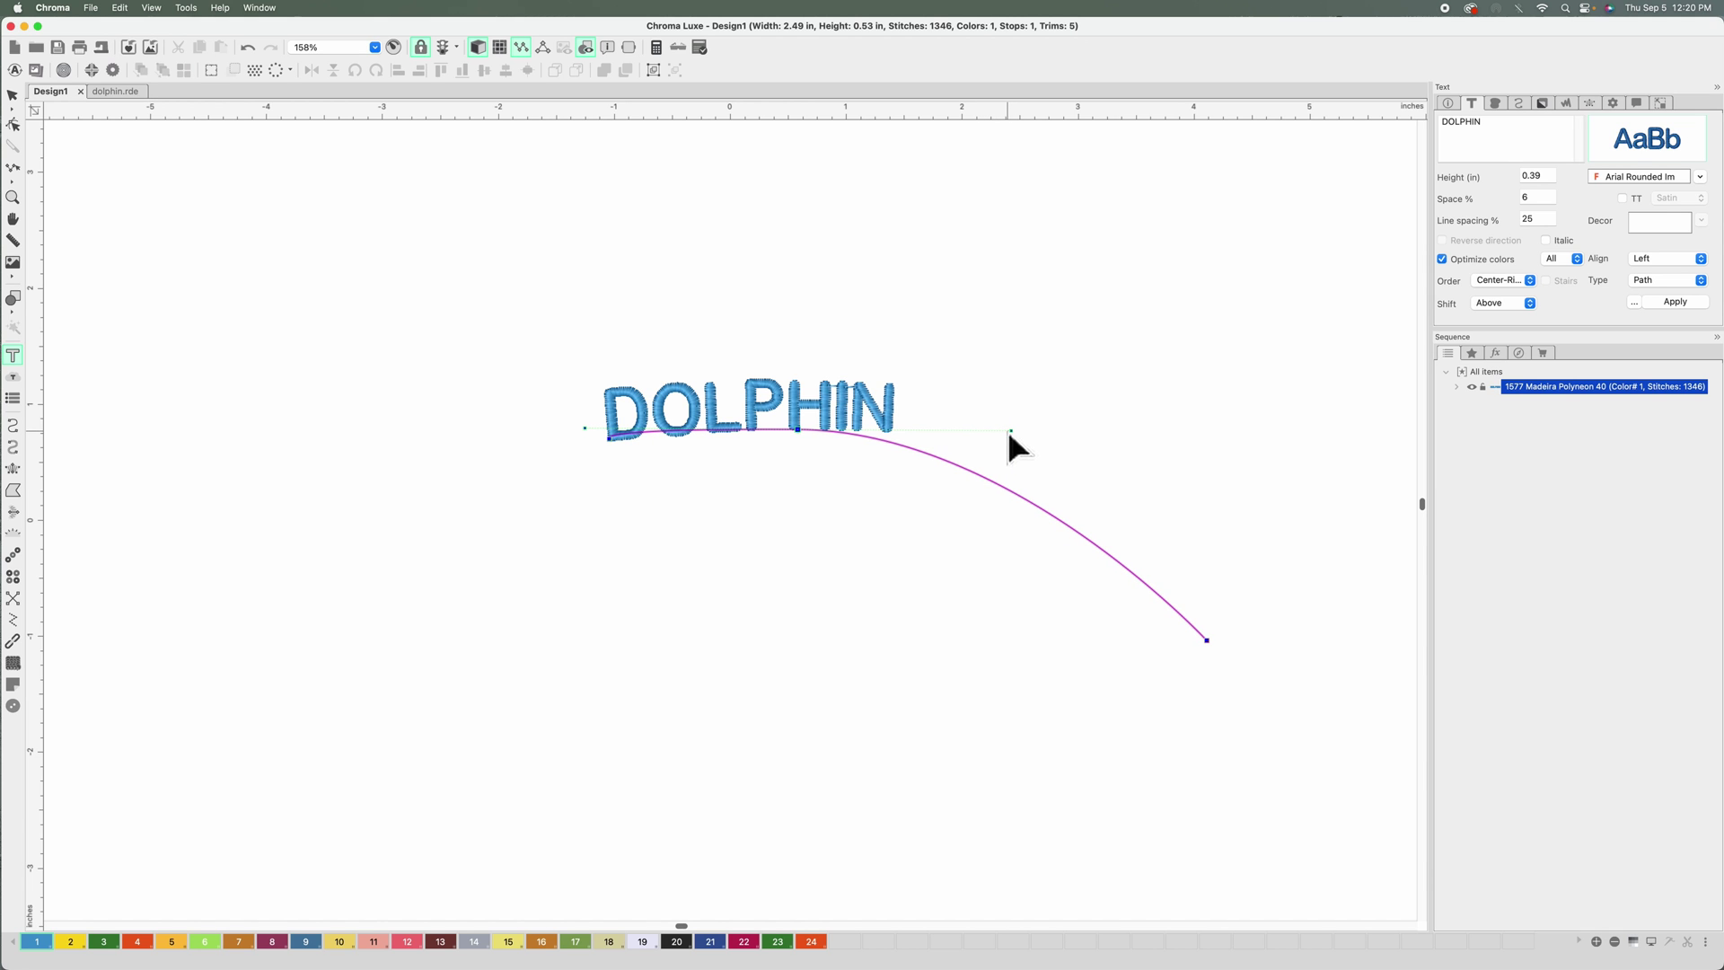
scroll(1009, 431, "up", 3)
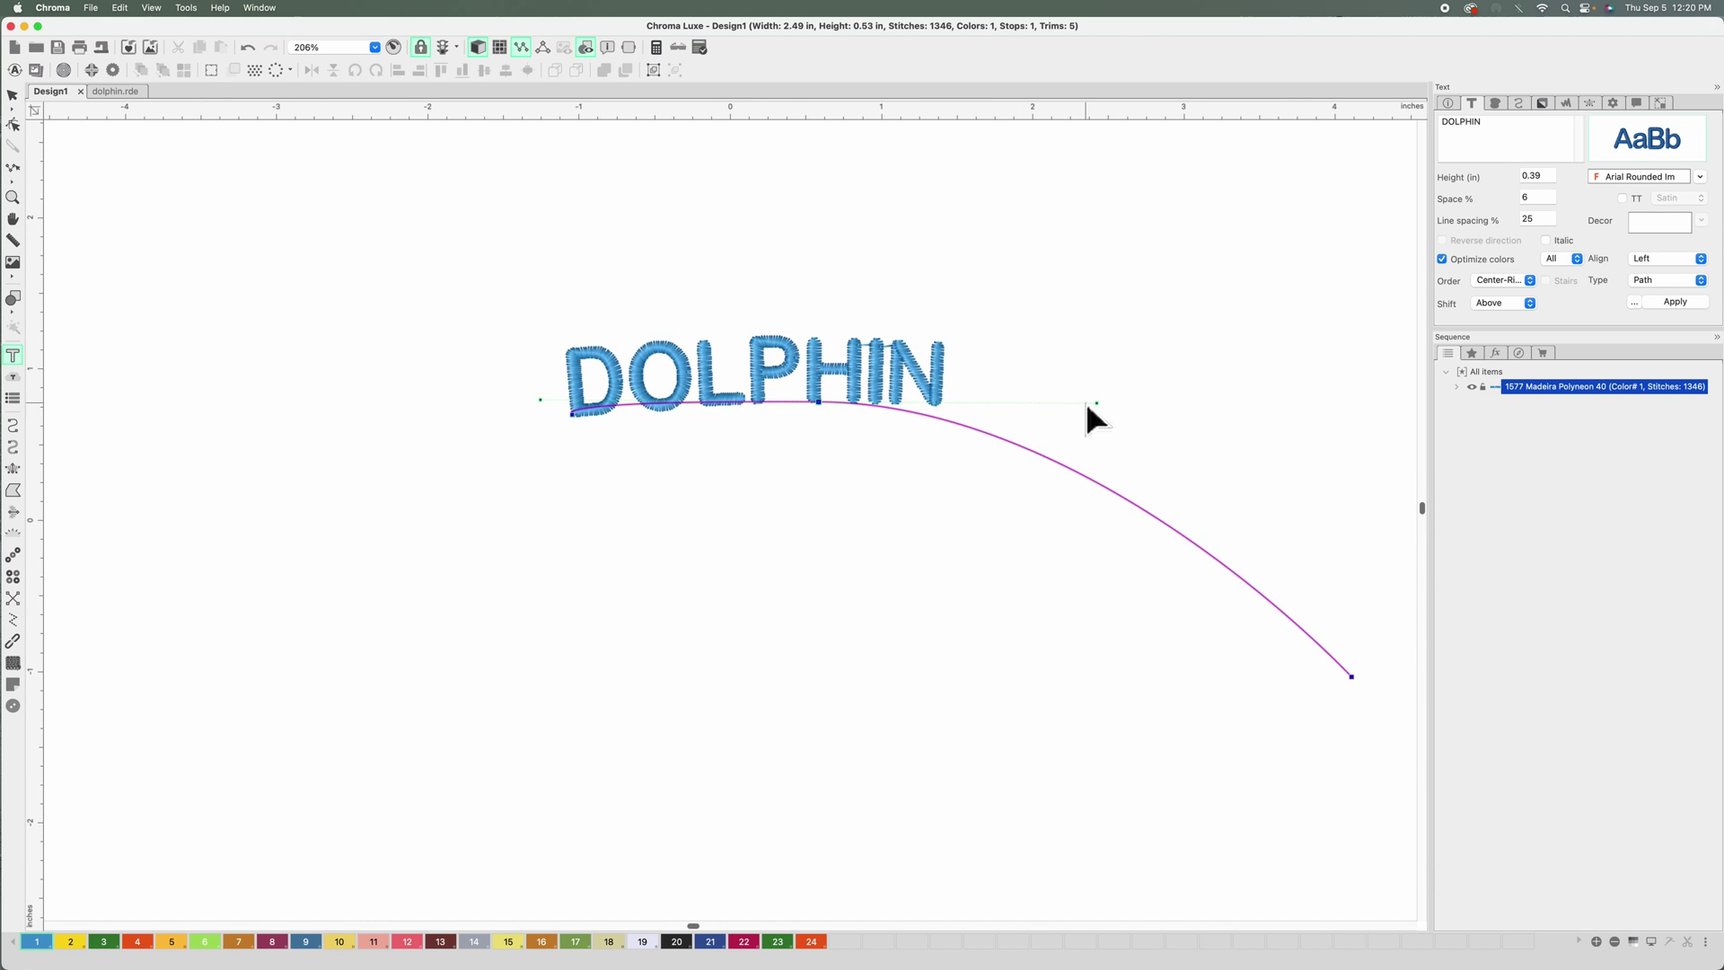
scroll(1099, 404, "up", 2)
mouse_move(1189, 383)
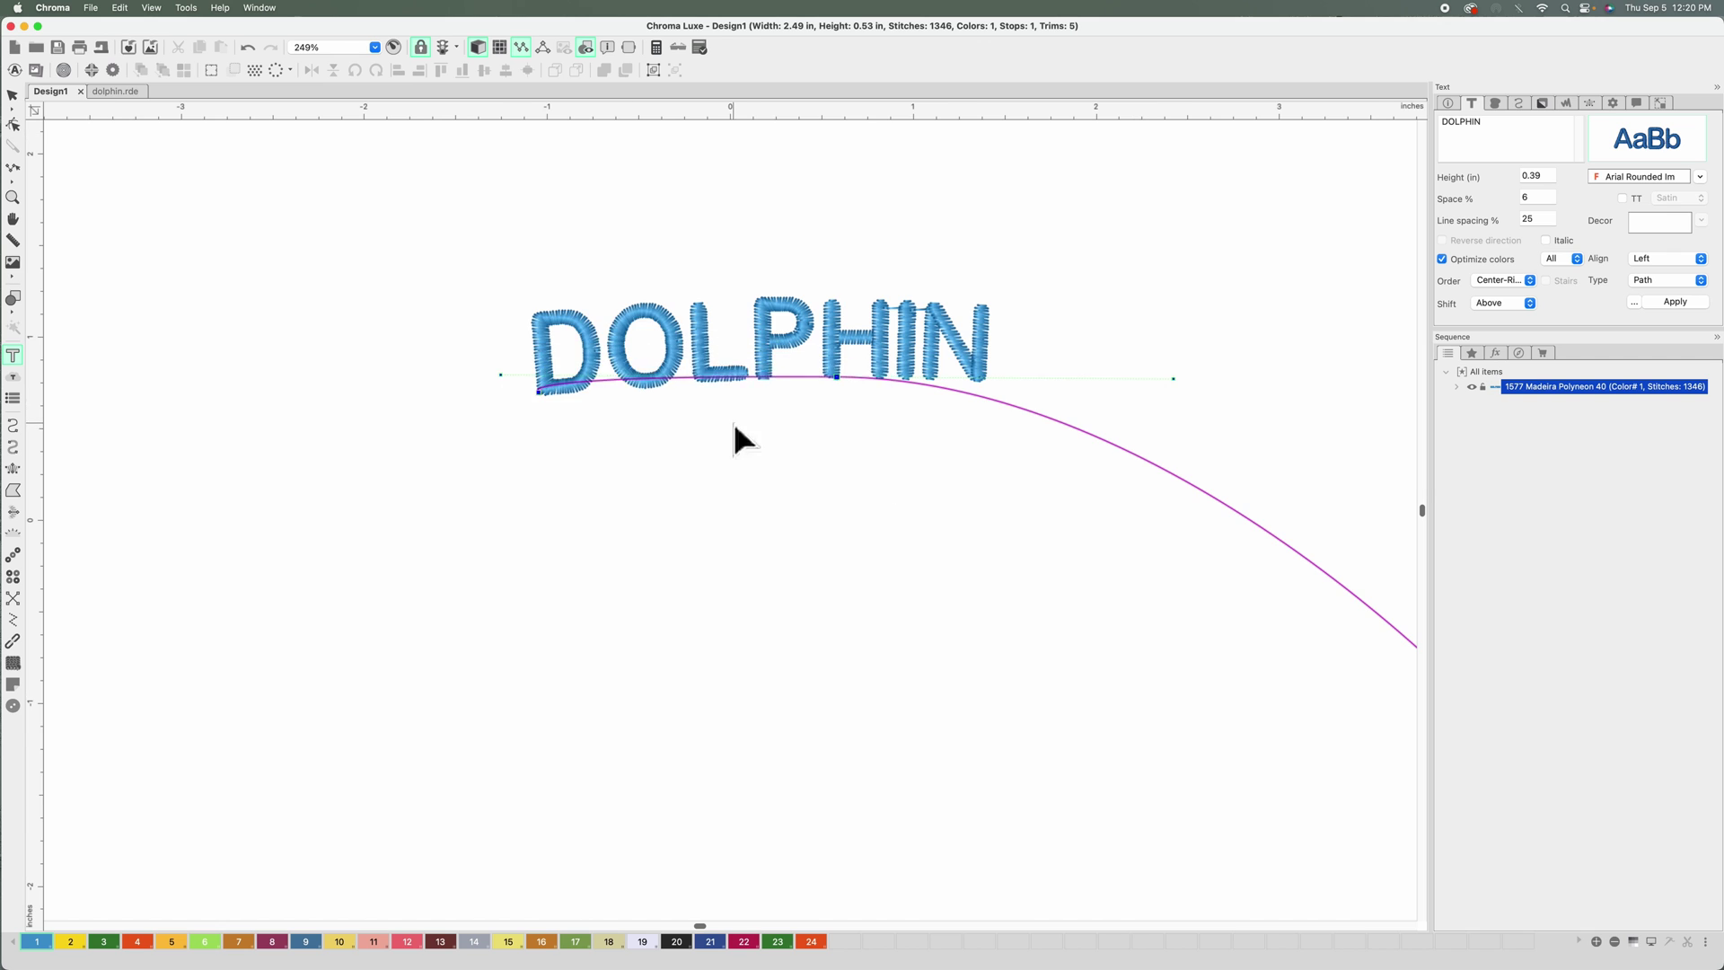
Step: Rotate the path text downward and enlarge DOLPHIN to about 2.53 × 0.93 in
key("super+minus")
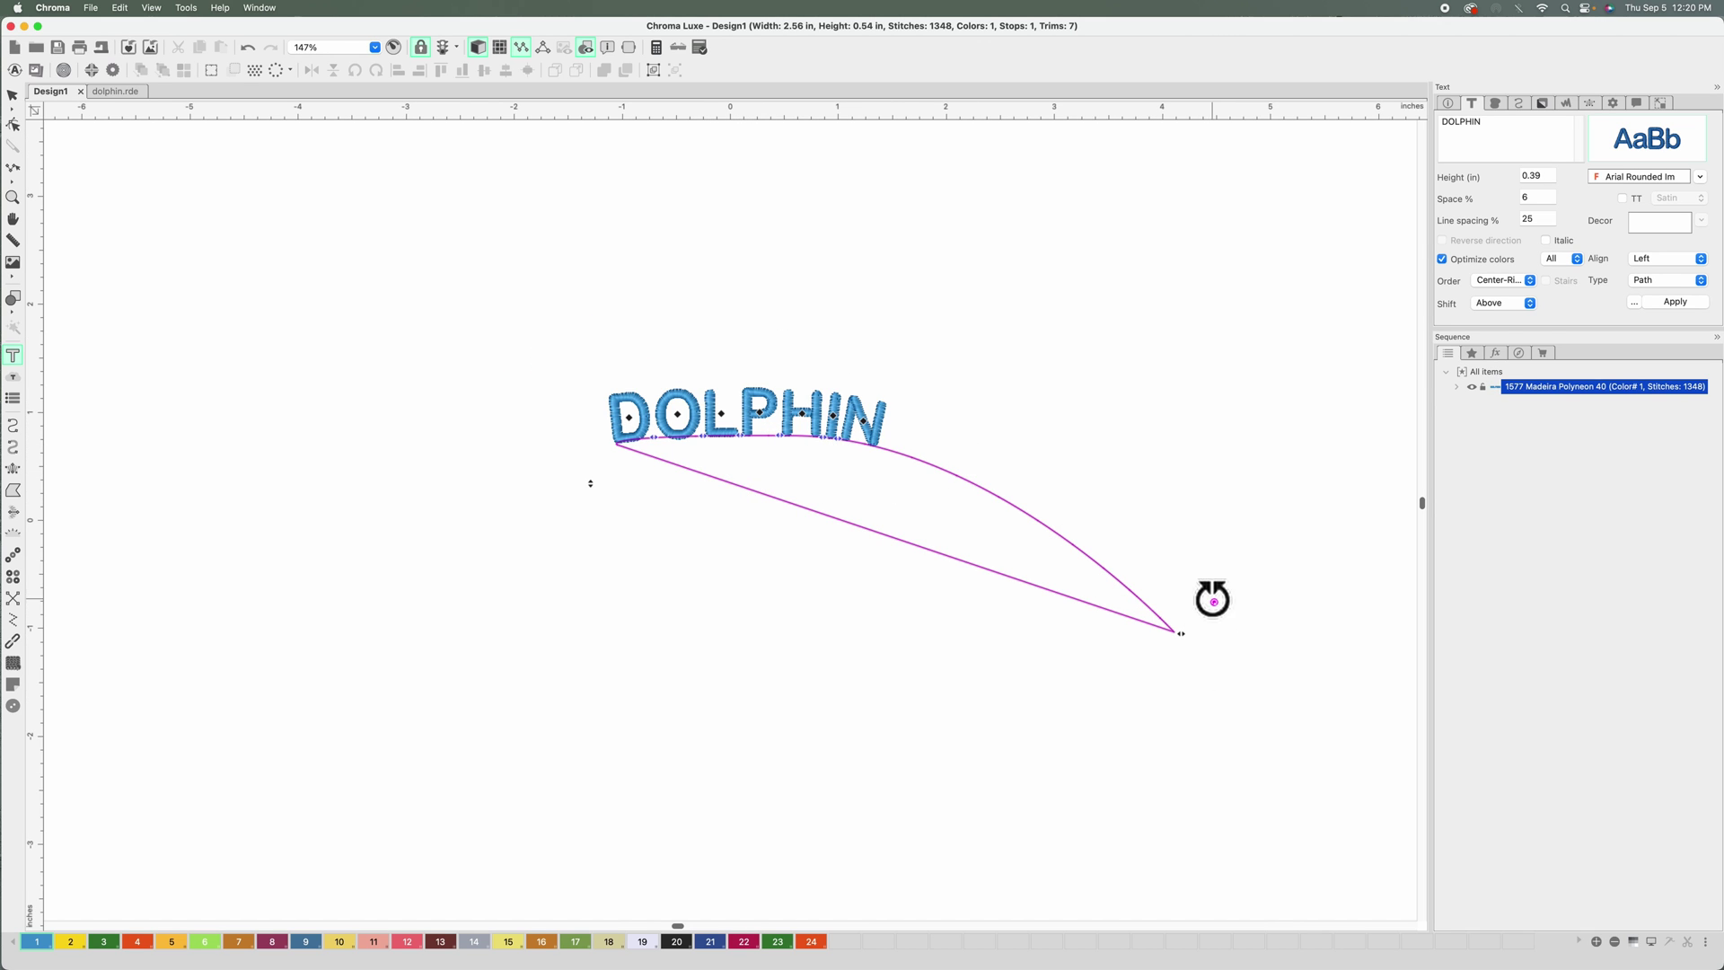
left_click_drag(1216, 599, 1204, 692)
mouse_move(584, 420)
left_mouse_down()
mouse_move(587, 492)
mouse_move(585, 422)
left_mouse_up()
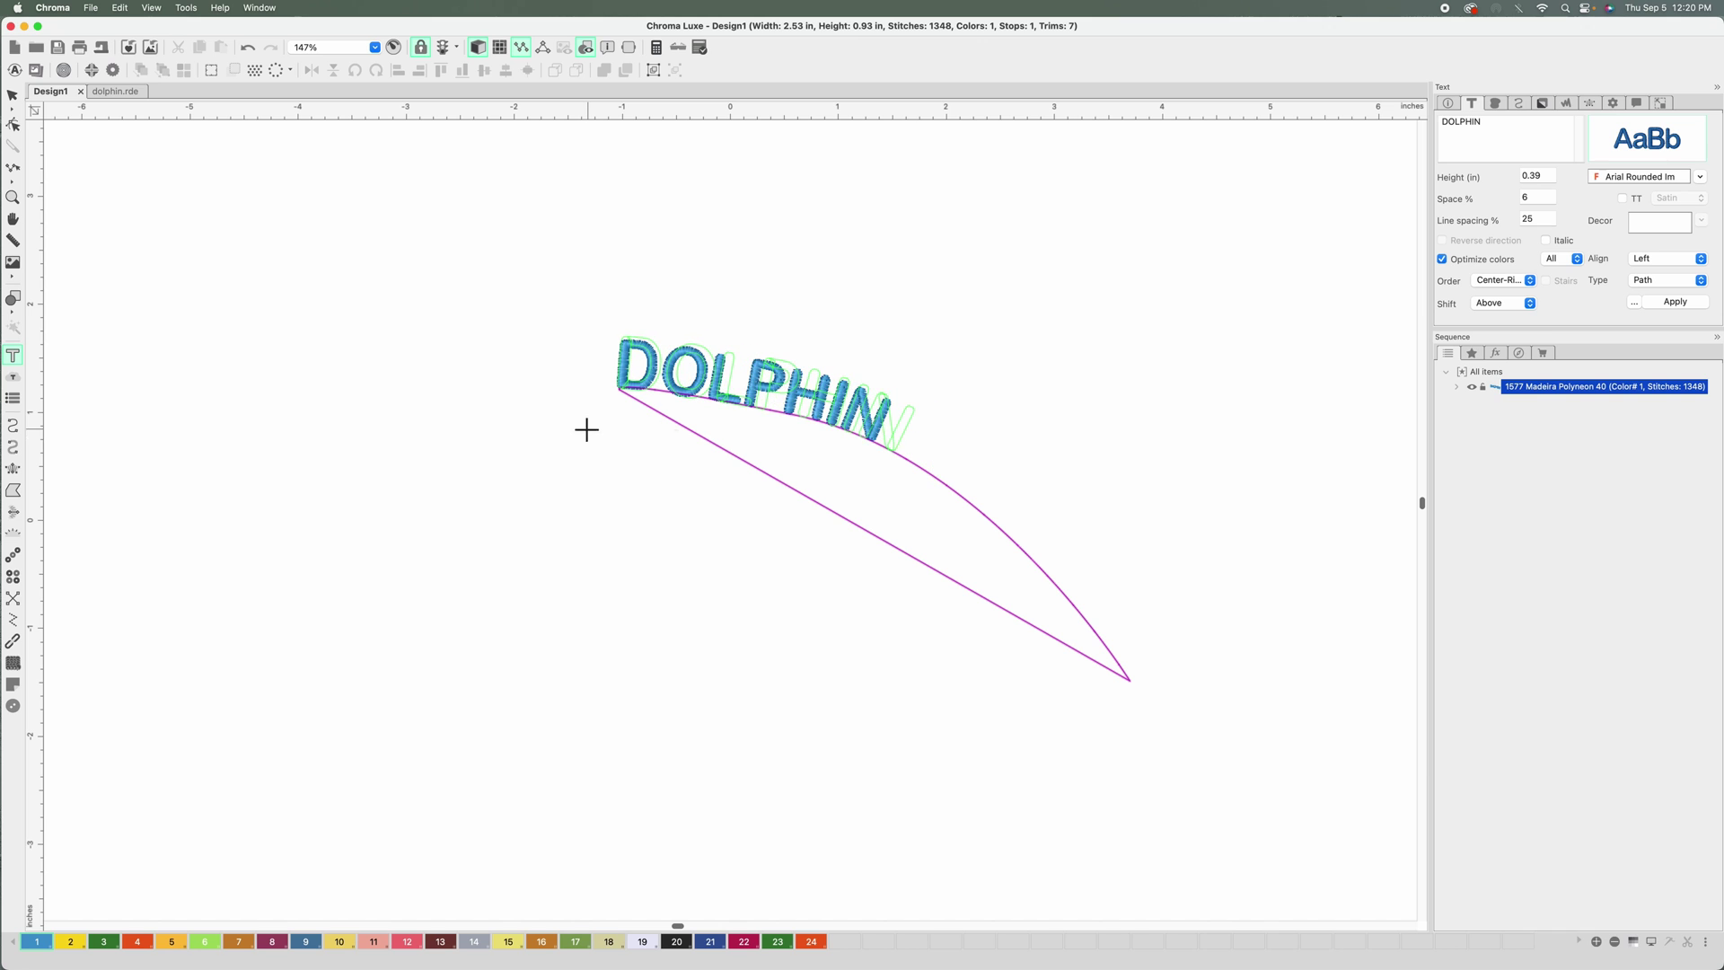
Step: Center DOLPHIN along its path
left_click(1678, 260)
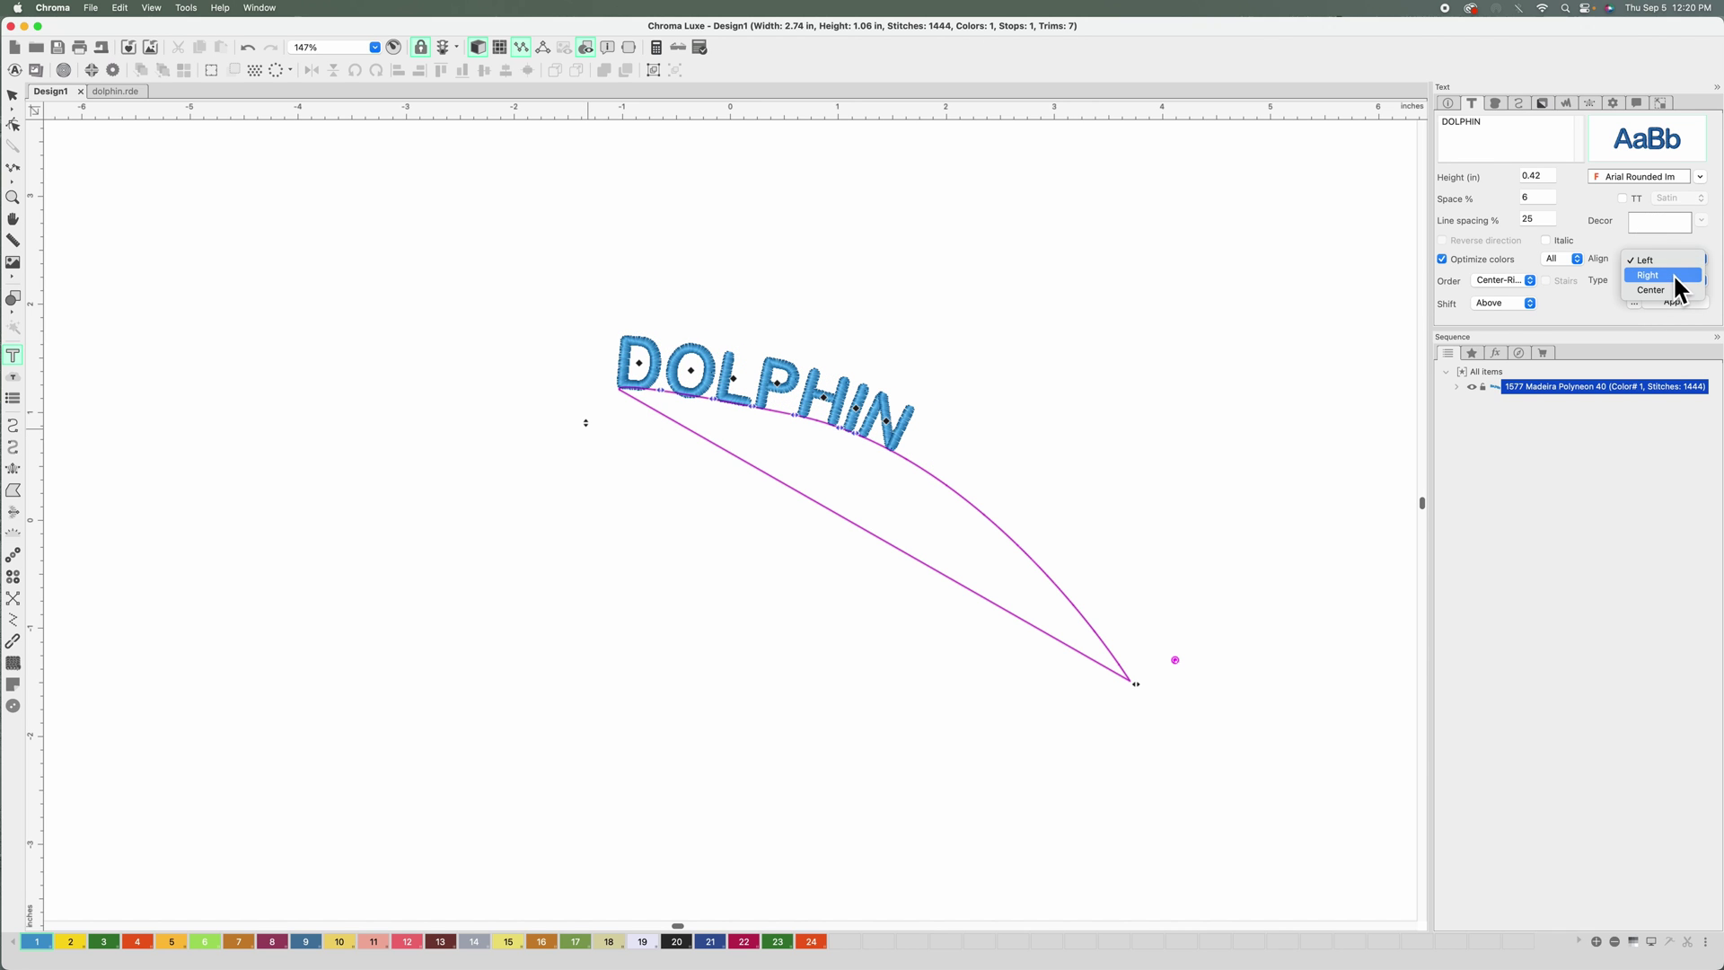
left_click(1672, 289)
left_click(1688, 303)
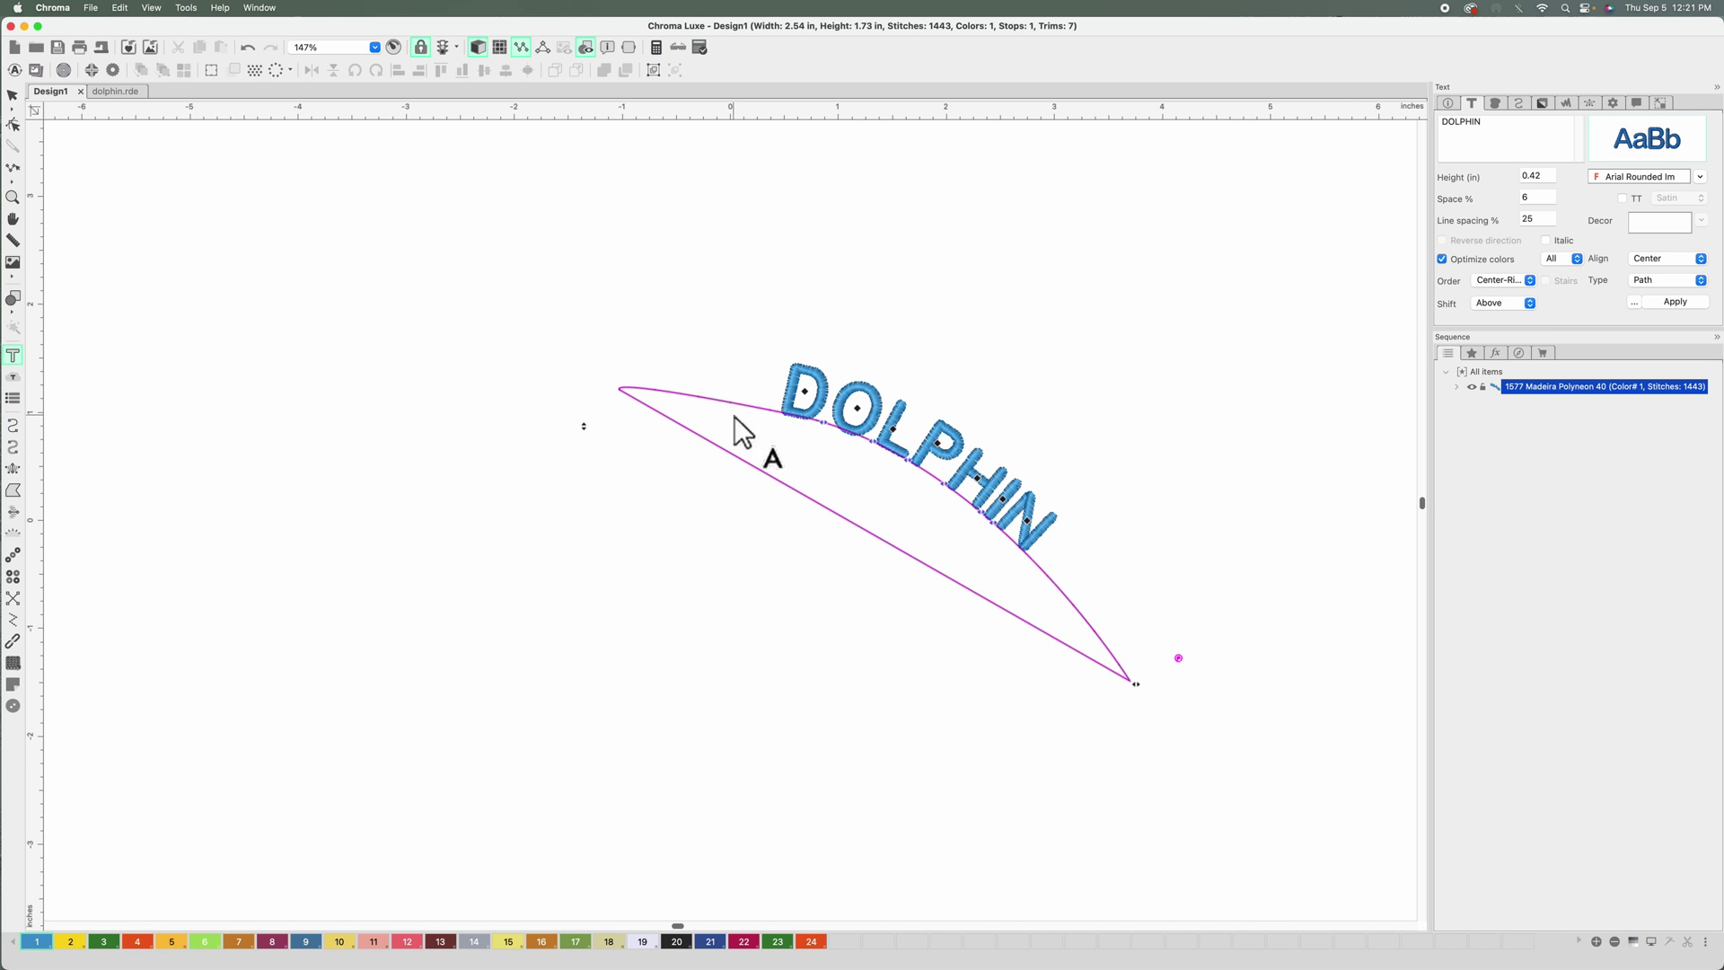
Step: Reshape the baseline into an S-curve, raising the start point and pulling the end down-left
right_click(1015, 616)
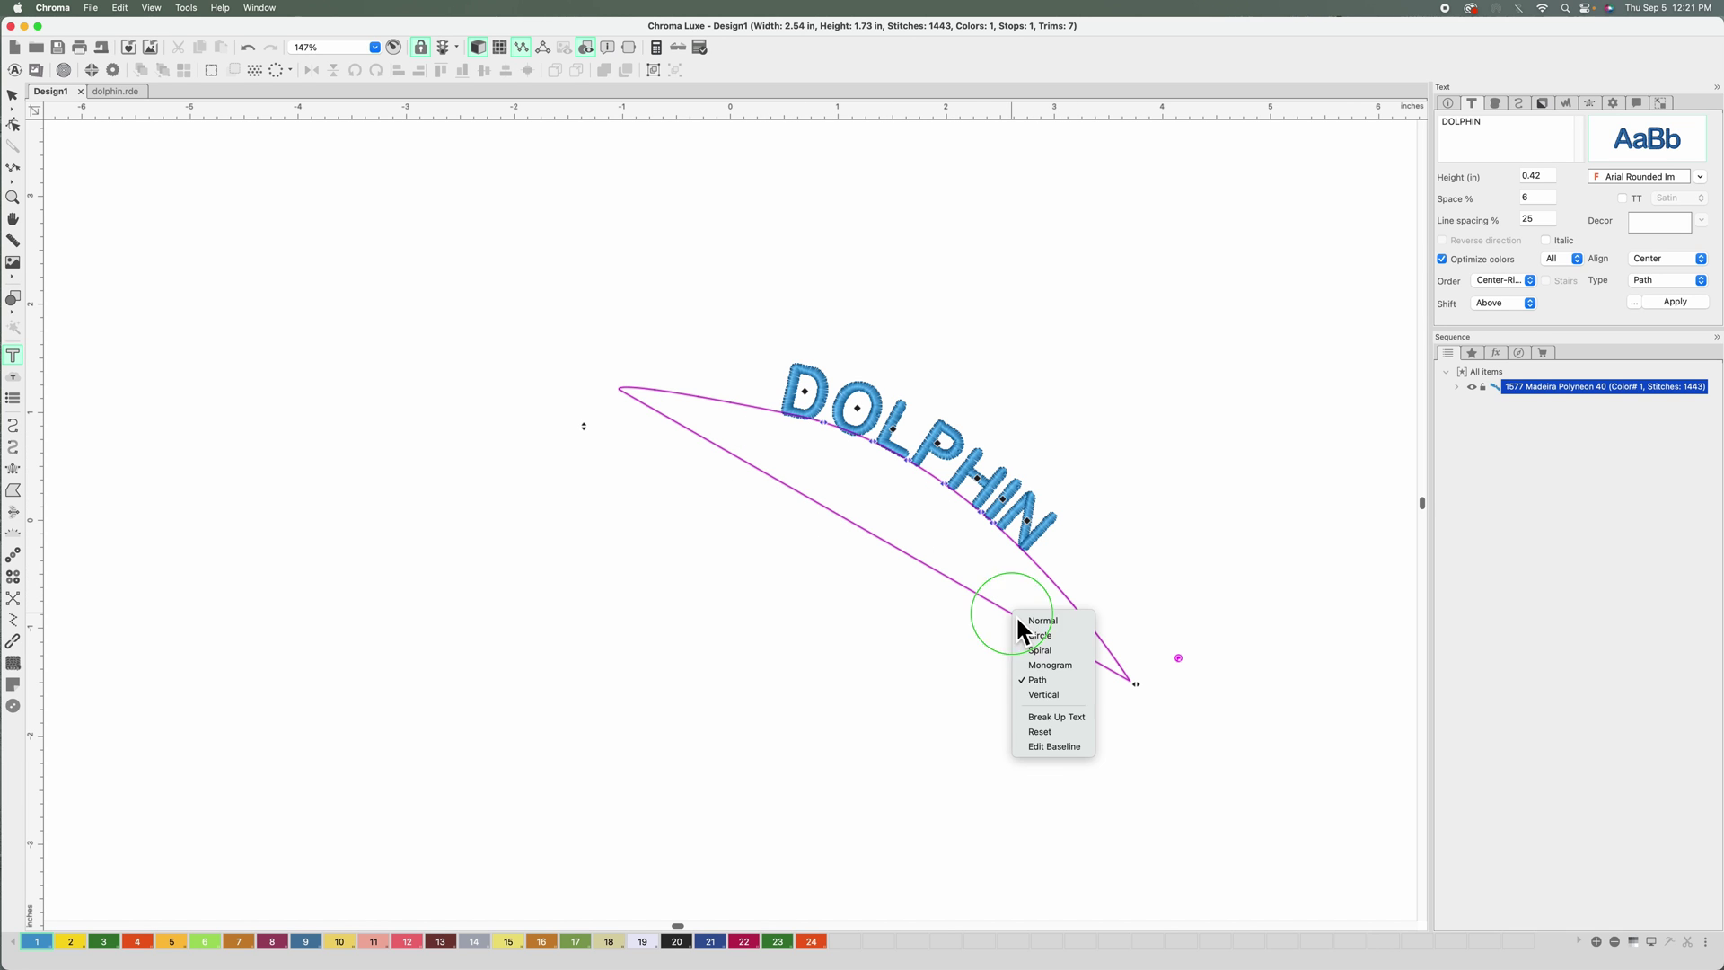
left_click(1047, 749)
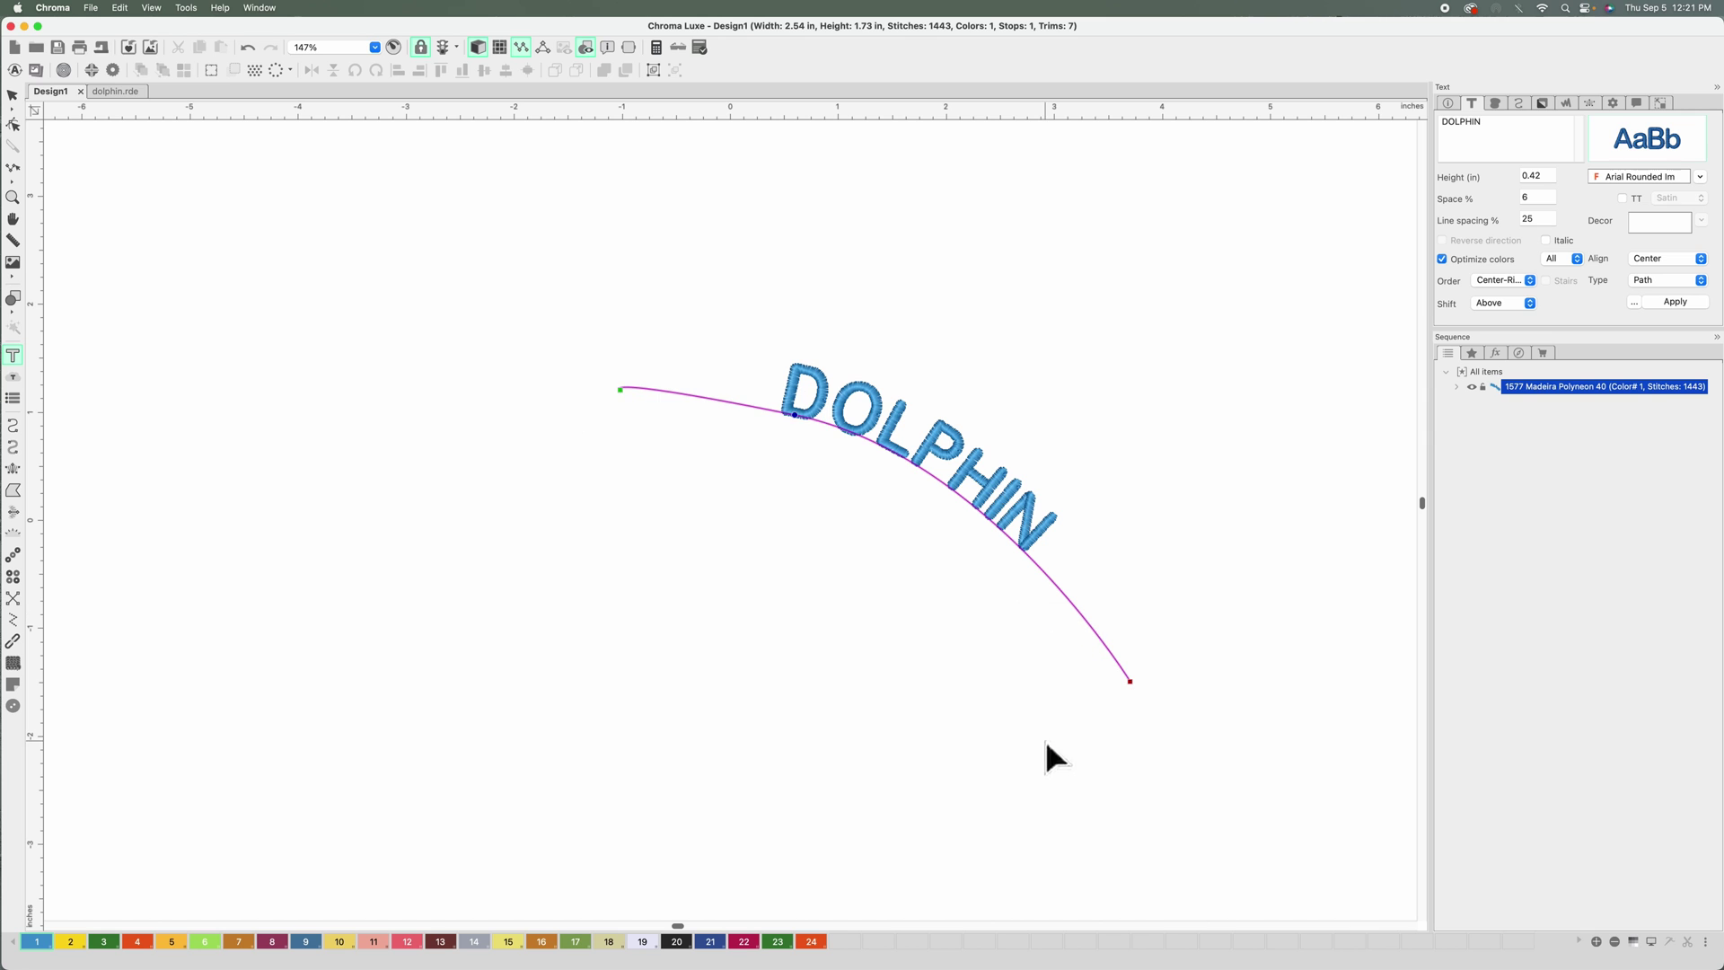
left_click_drag(620, 390, 629, 228)
left_click_drag(1131, 682, 1048, 554)
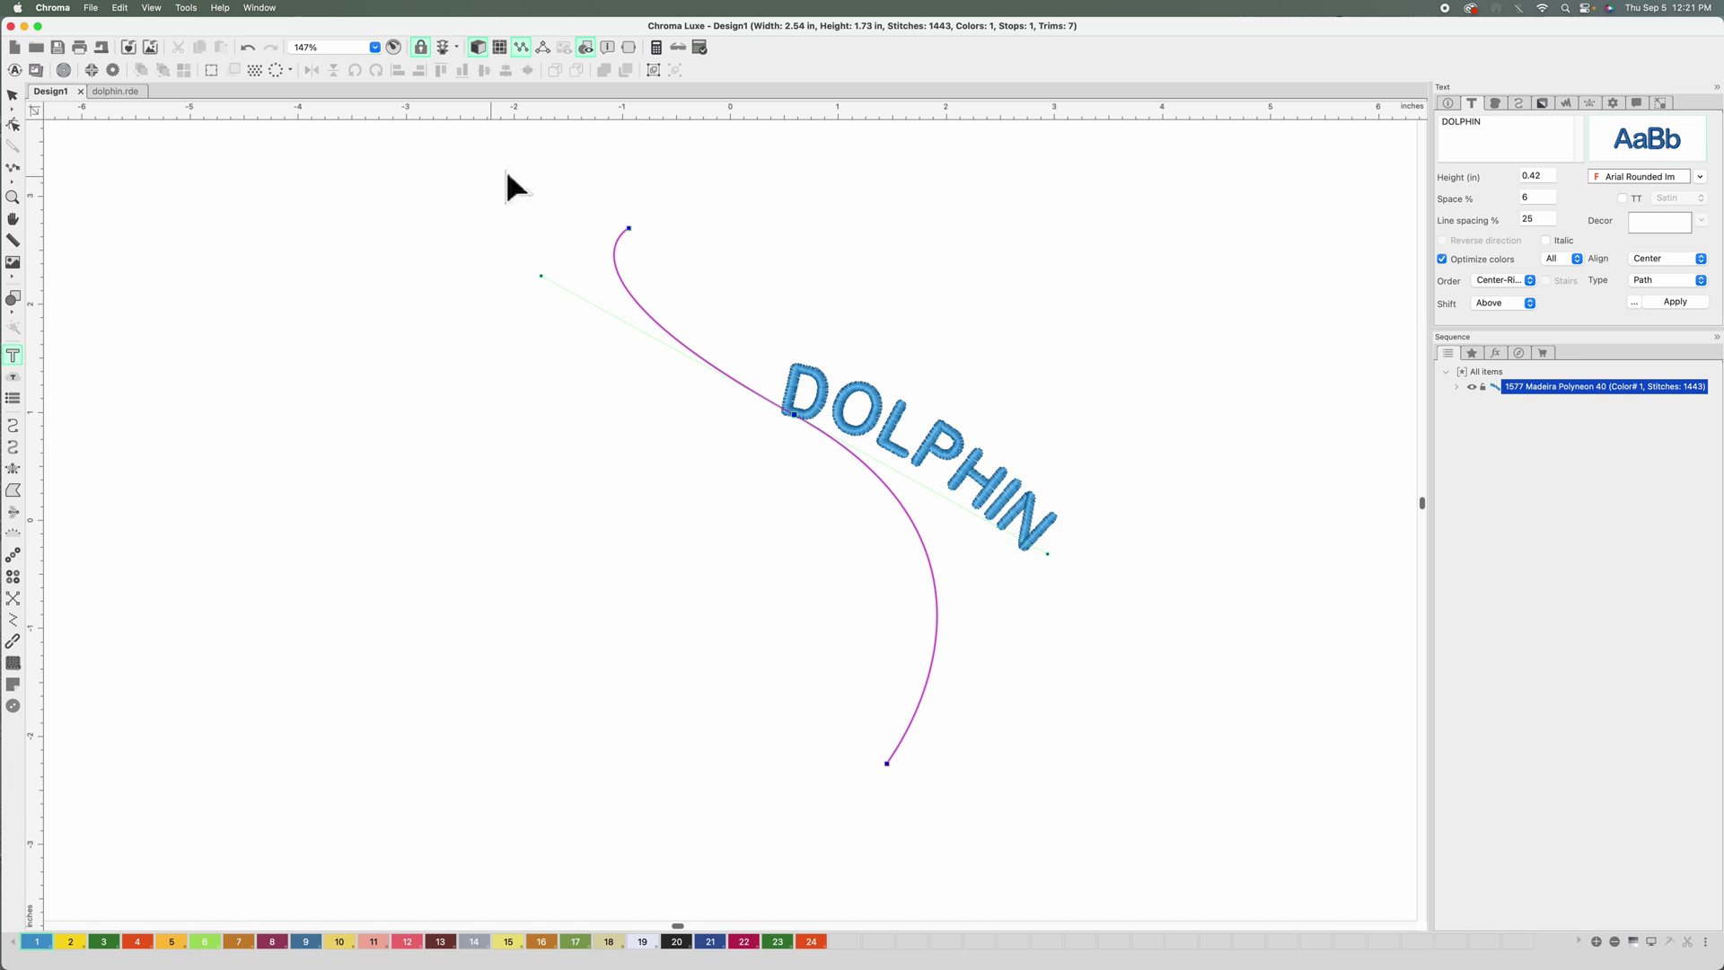
Step: Finish the baseline edit and revert DOLPHIN to straight lettering, keeping Center alignment
left_click(802, 791)
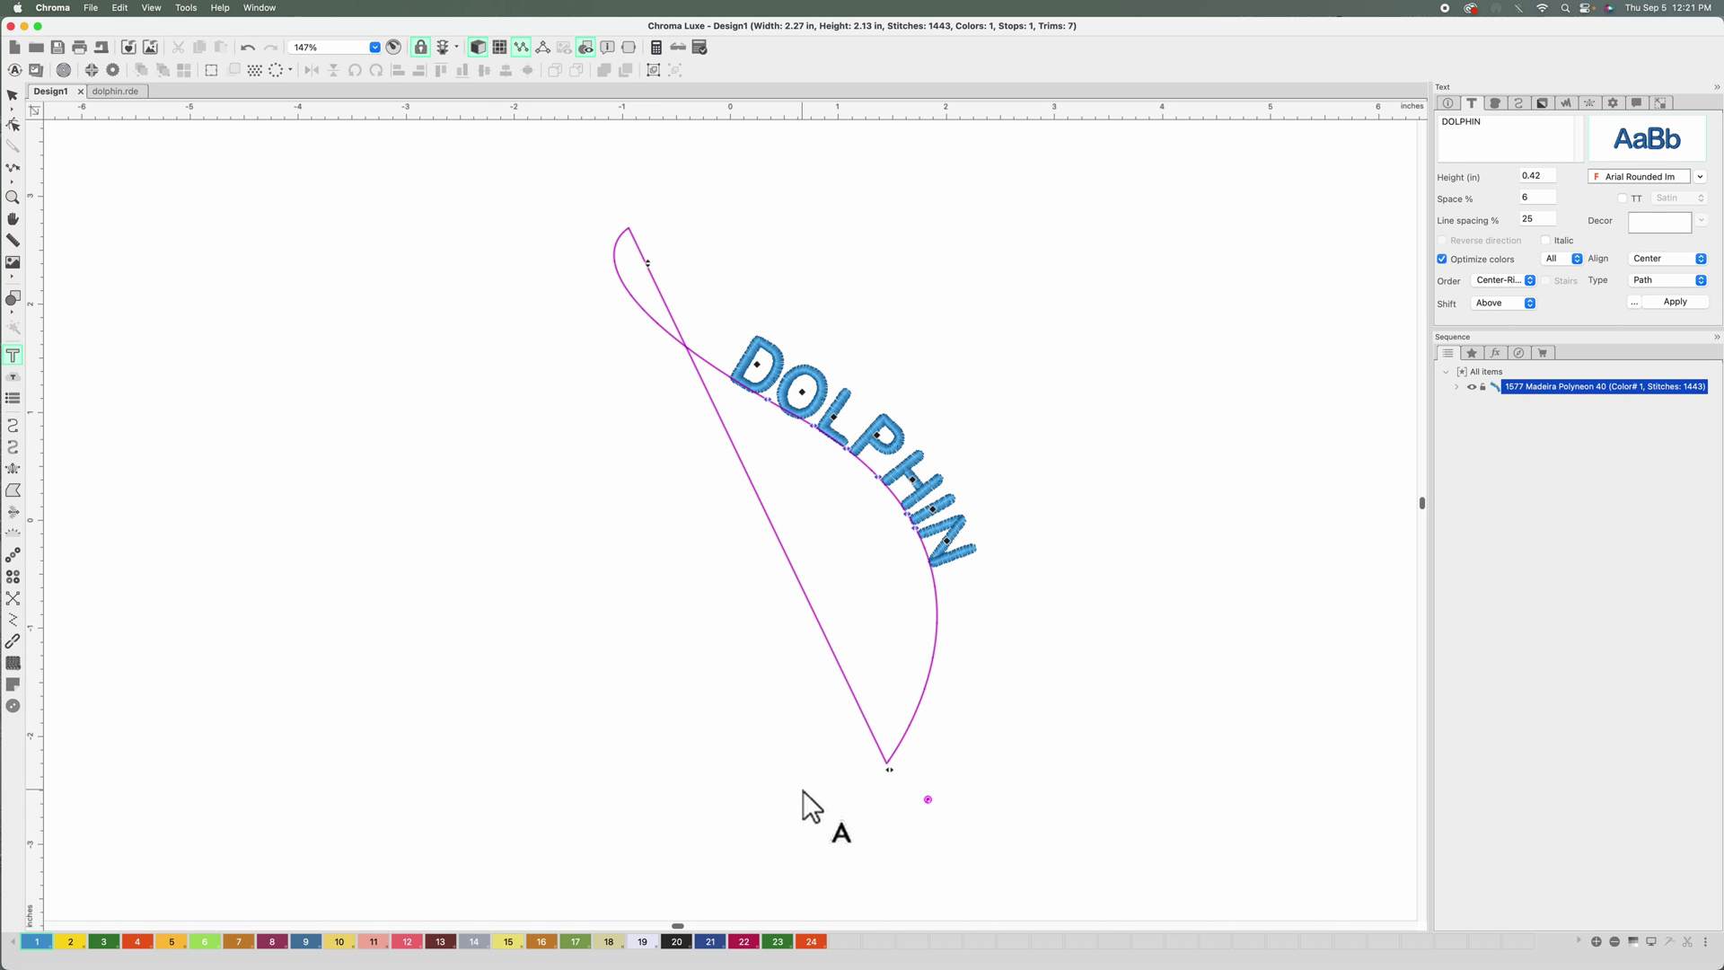
key("Escape")
left_click(1702, 260)
left_click(1712, 289)
Step: Set DOLPHIN's text type to Monogram, giving 2.16 × 0.43 in and 1269 stitches
left_click(1702, 282)
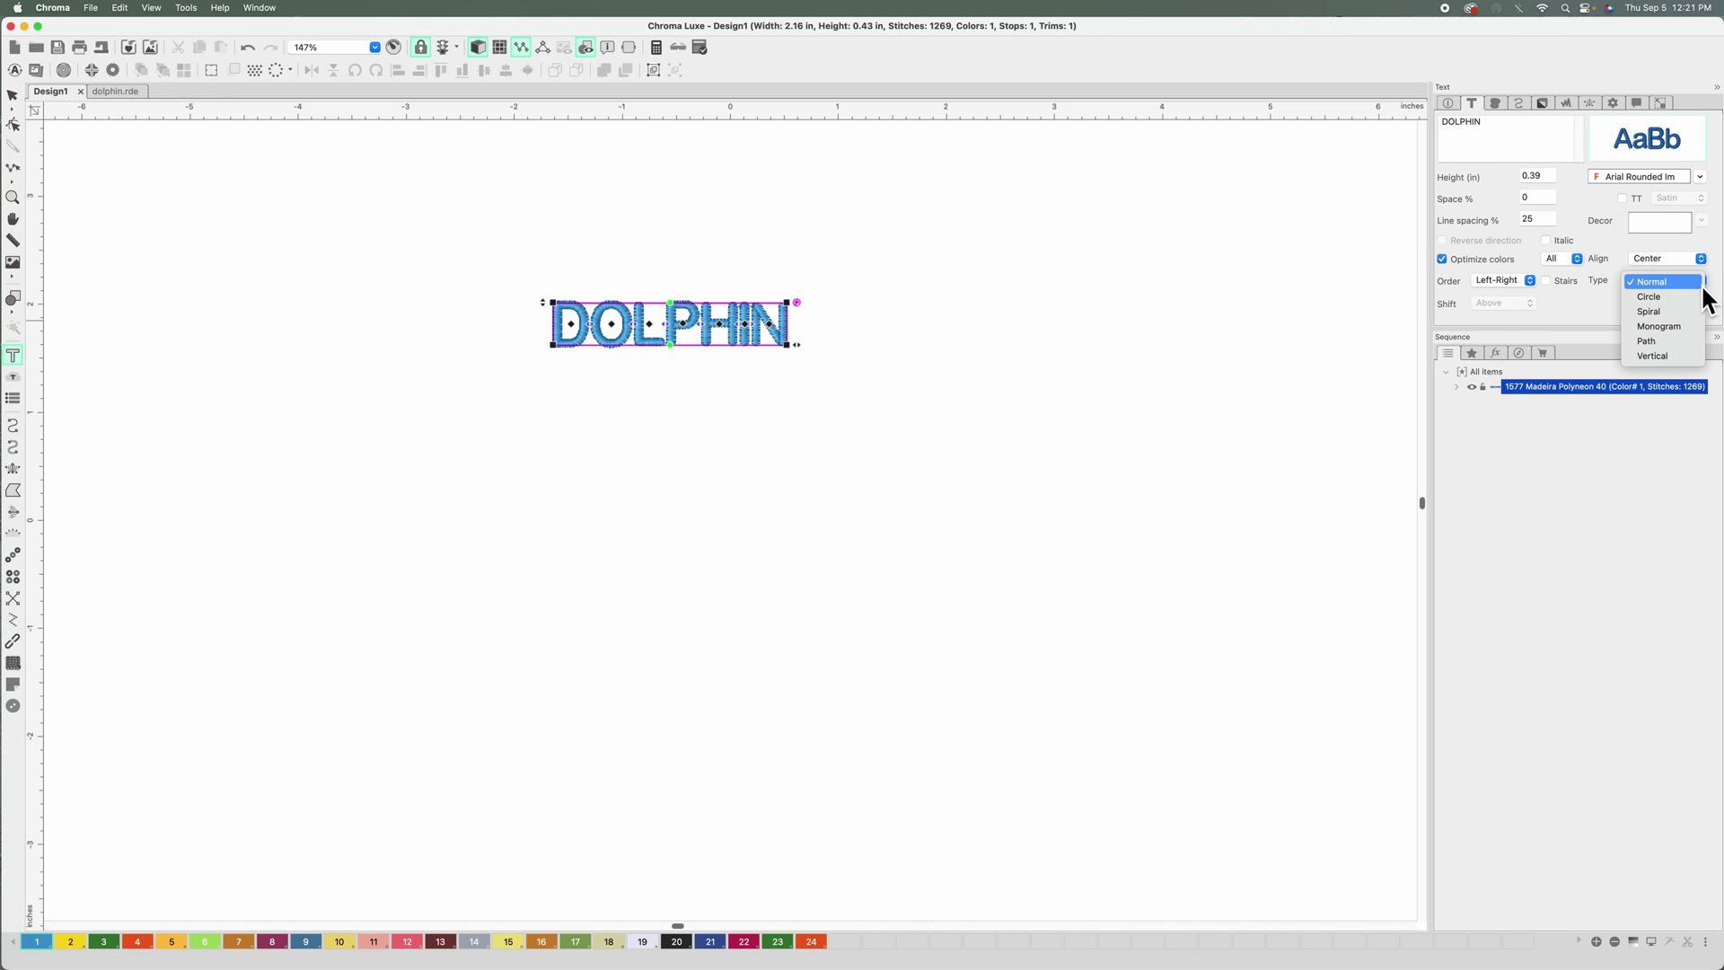
left_click(1697, 327)
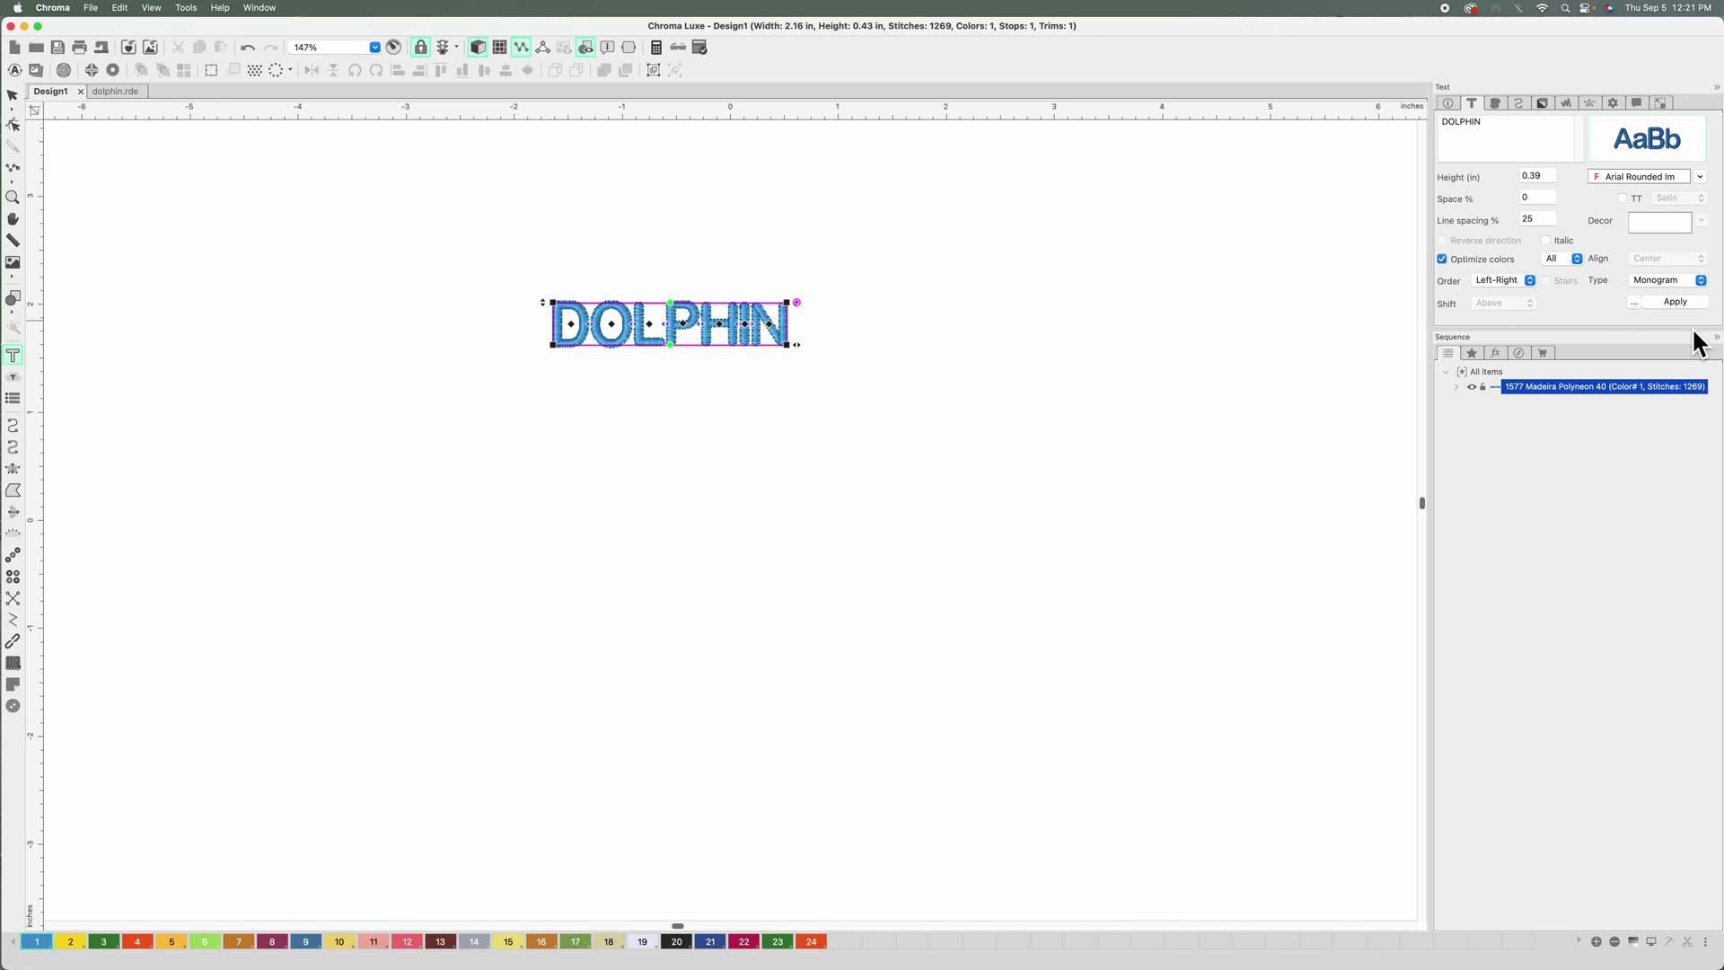
left_click(1685, 305)
left_click(788, 329)
Step: Delete PHIN from the monogram text and apply it, leaving DOL (482 stitches)
key("Left")
key("Left")
key("Left")
key("Left")
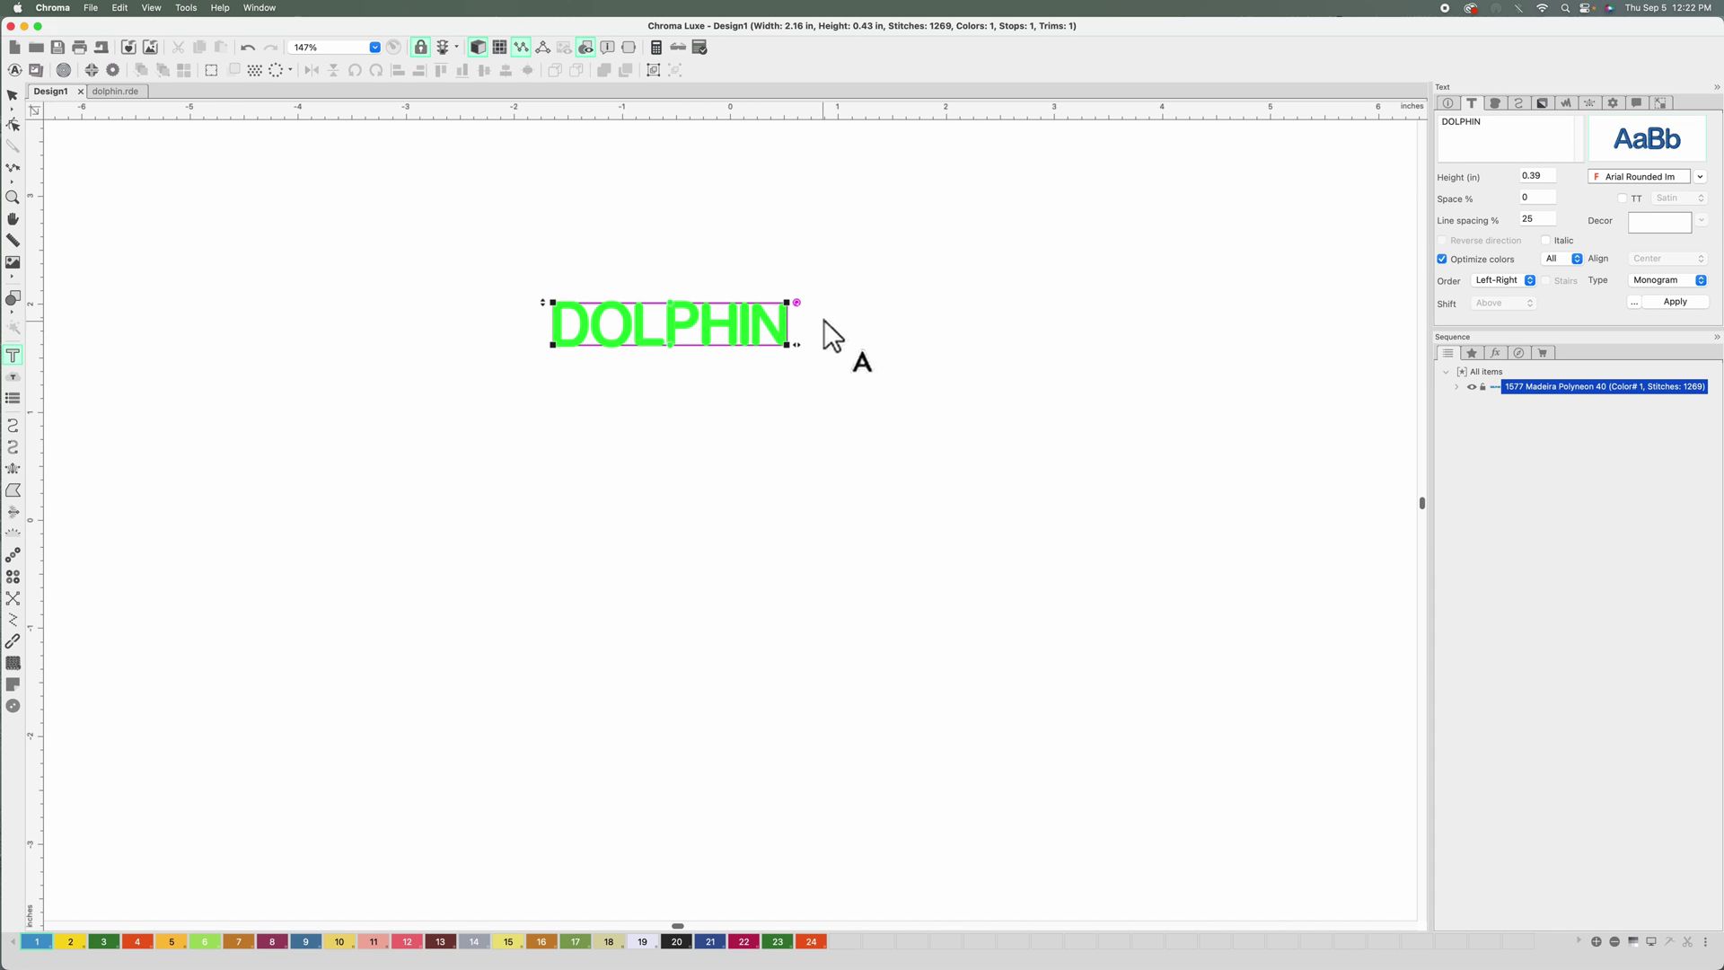
left_click_drag(1491, 137, 1462, 127)
key("BackSpace")
left_click(1676, 301)
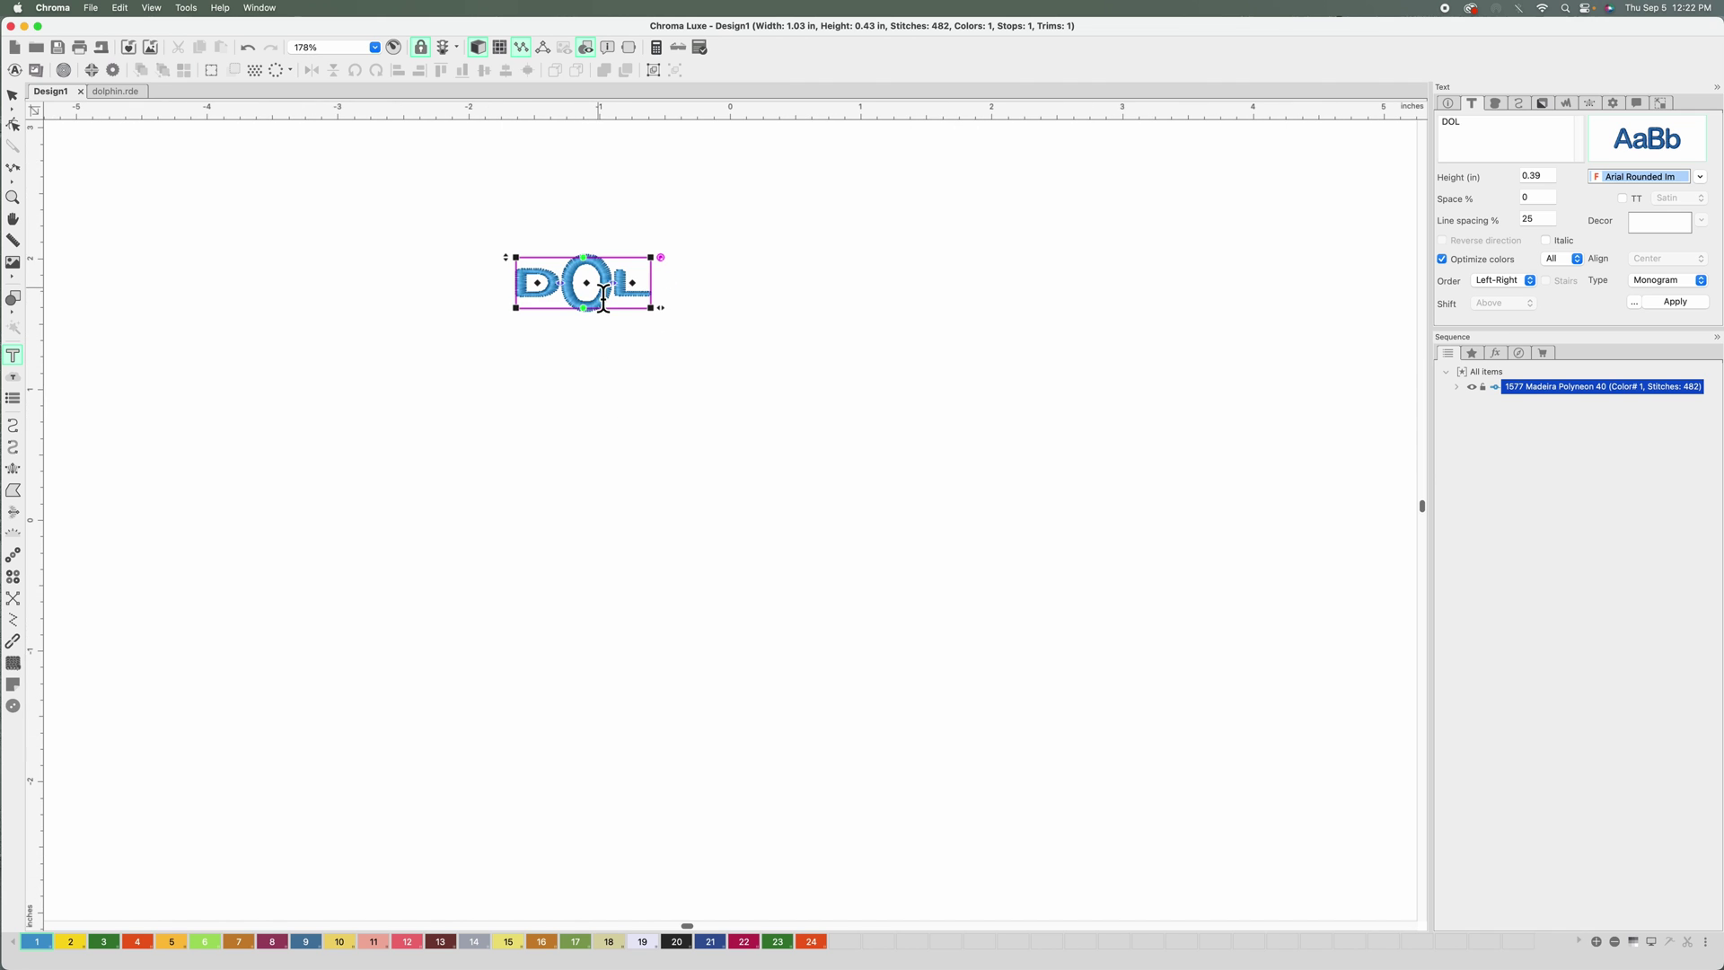
Step: Apply the Army catalog font to the DOL lettering
left_click(1642, 144)
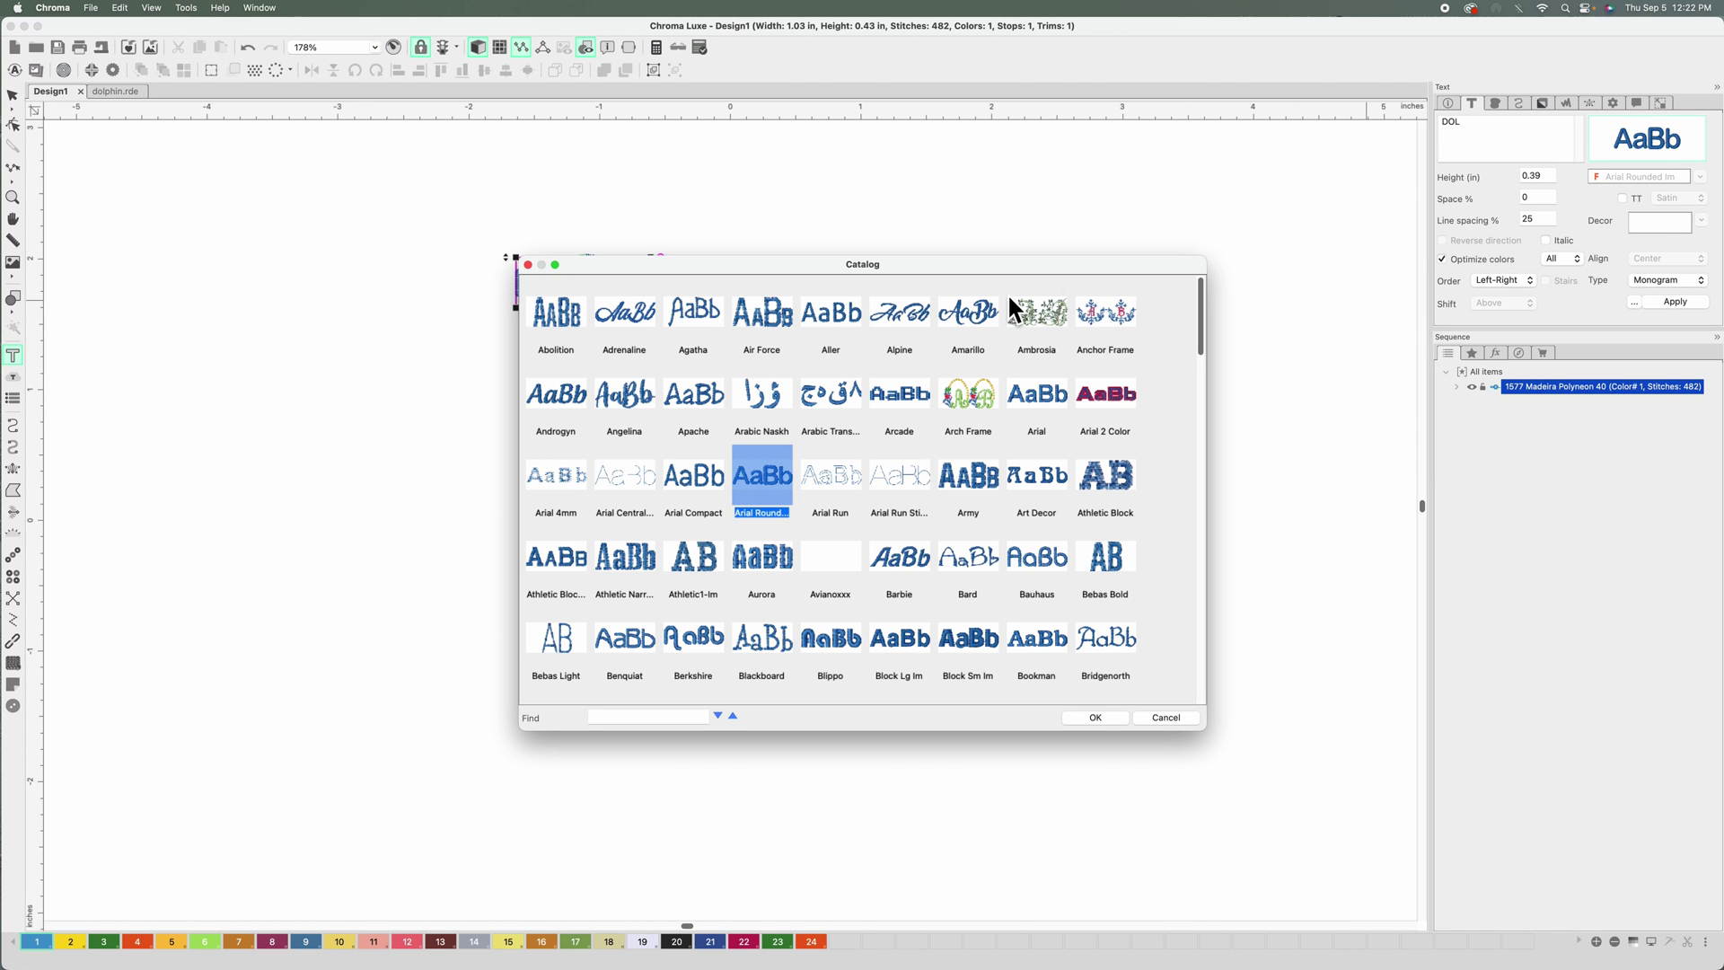
left_click(979, 492)
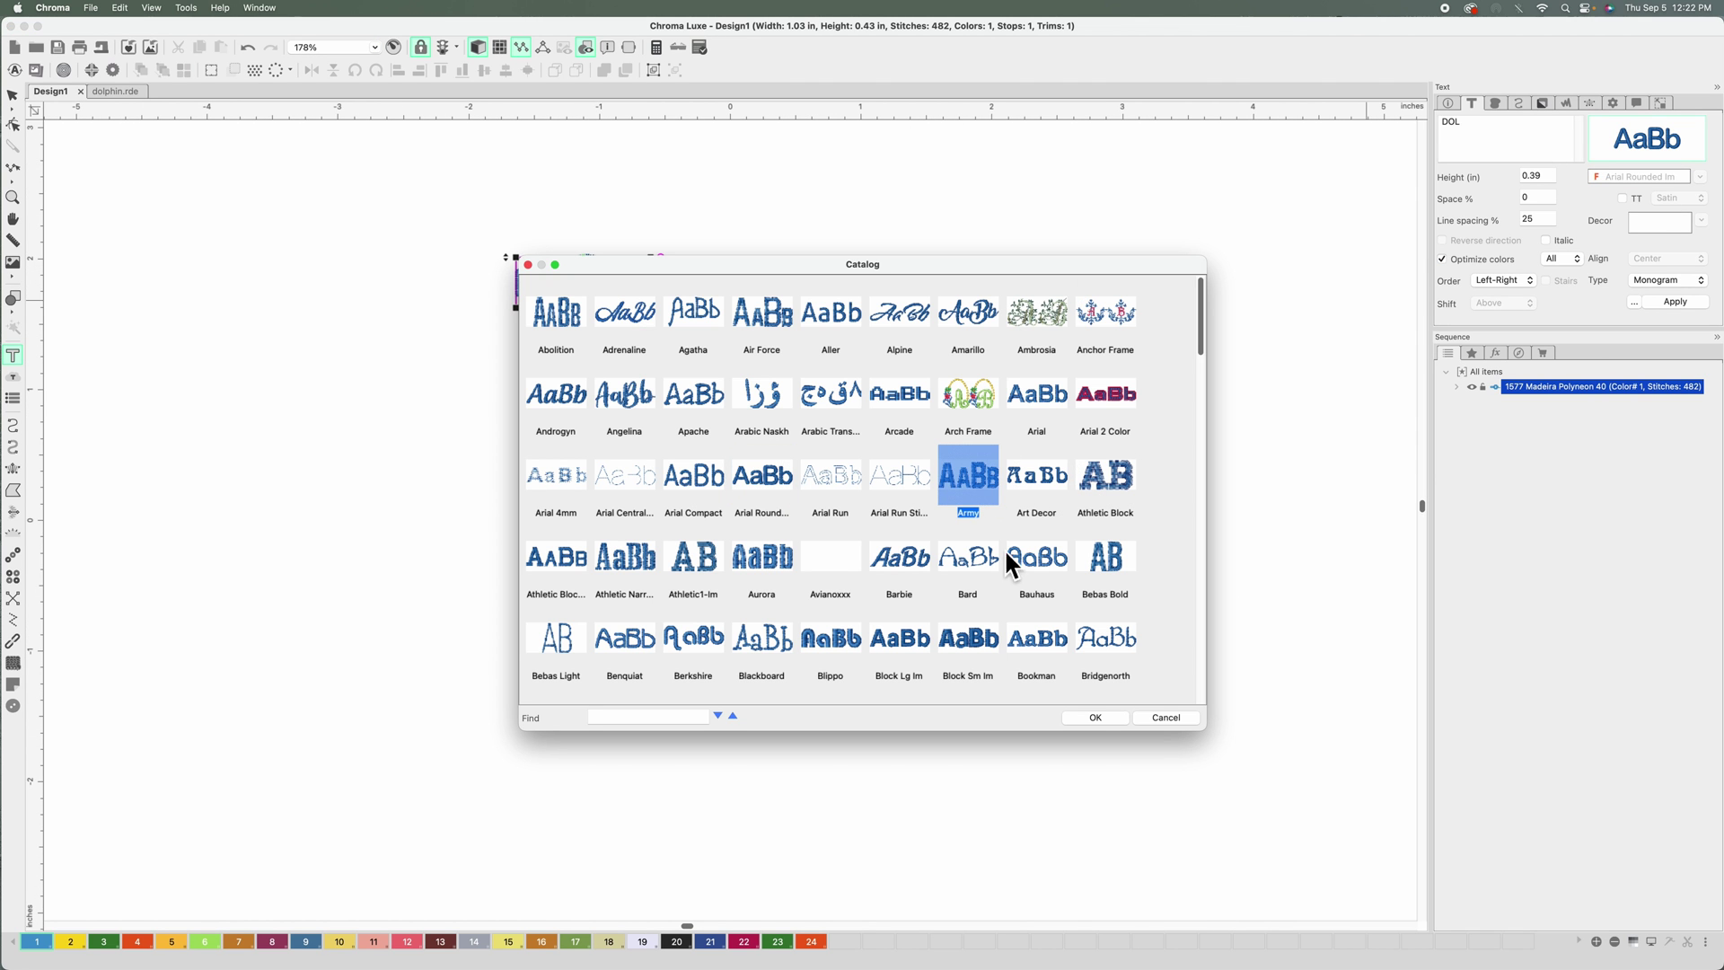
left_click(1094, 718)
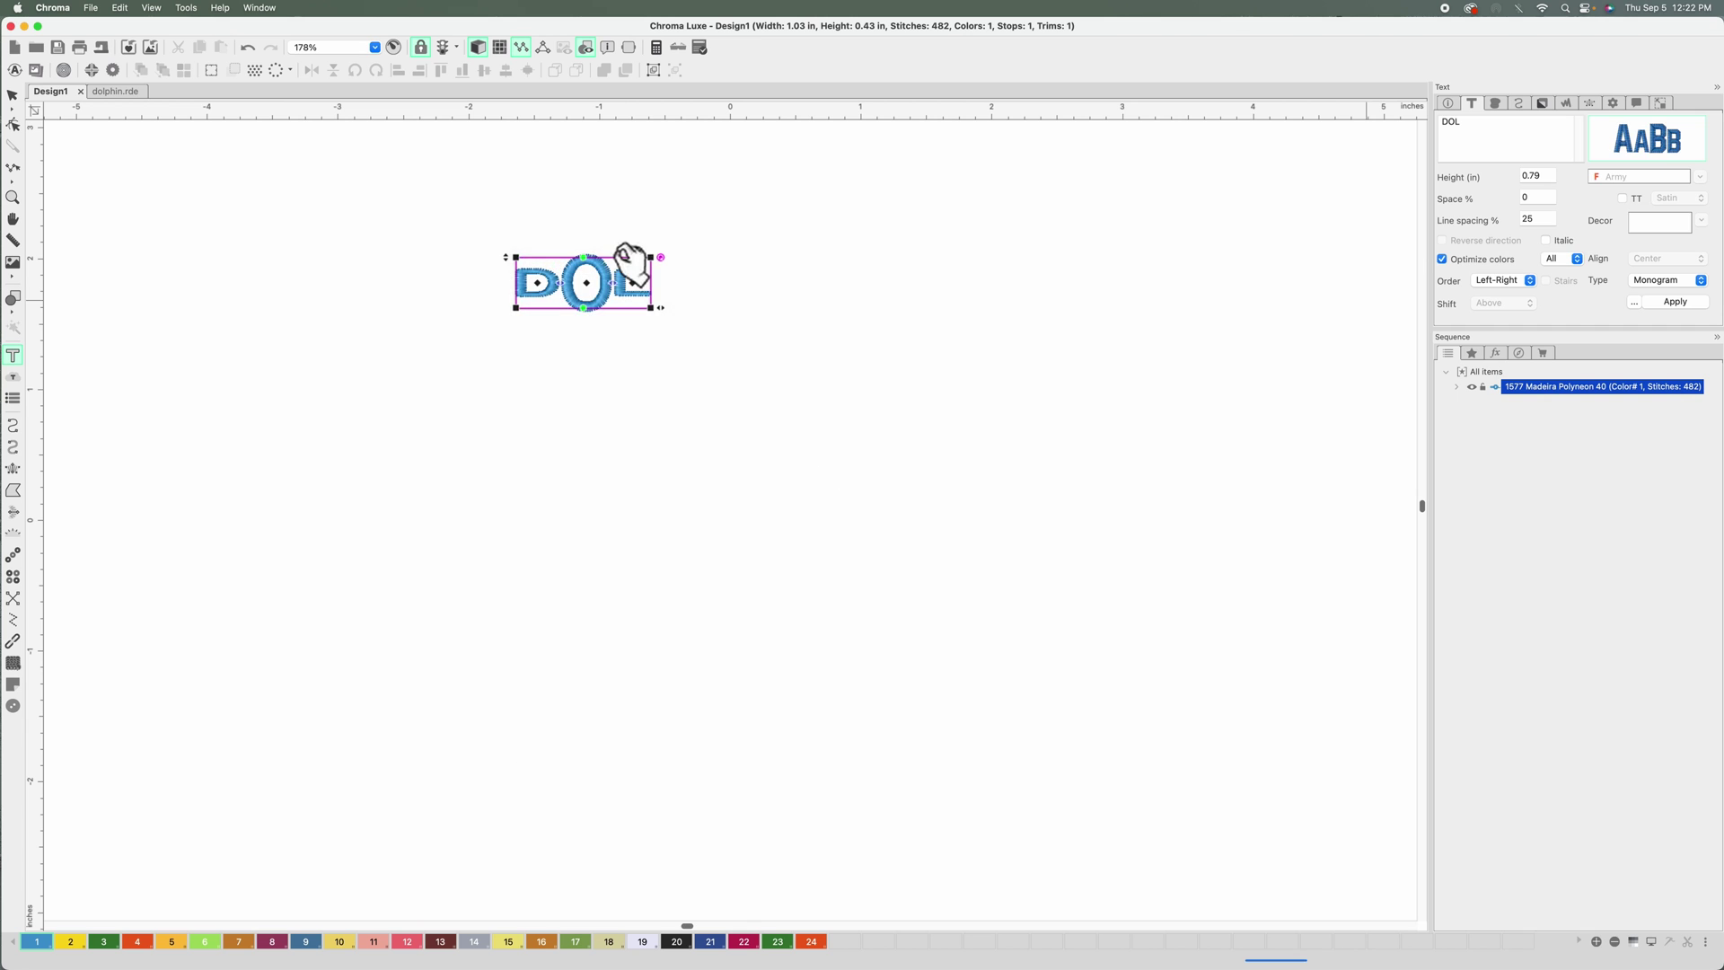
Step: Try the Alpine font, then undo back to normal DOLPHIN in Arial Rounded
left_click(1648, 146)
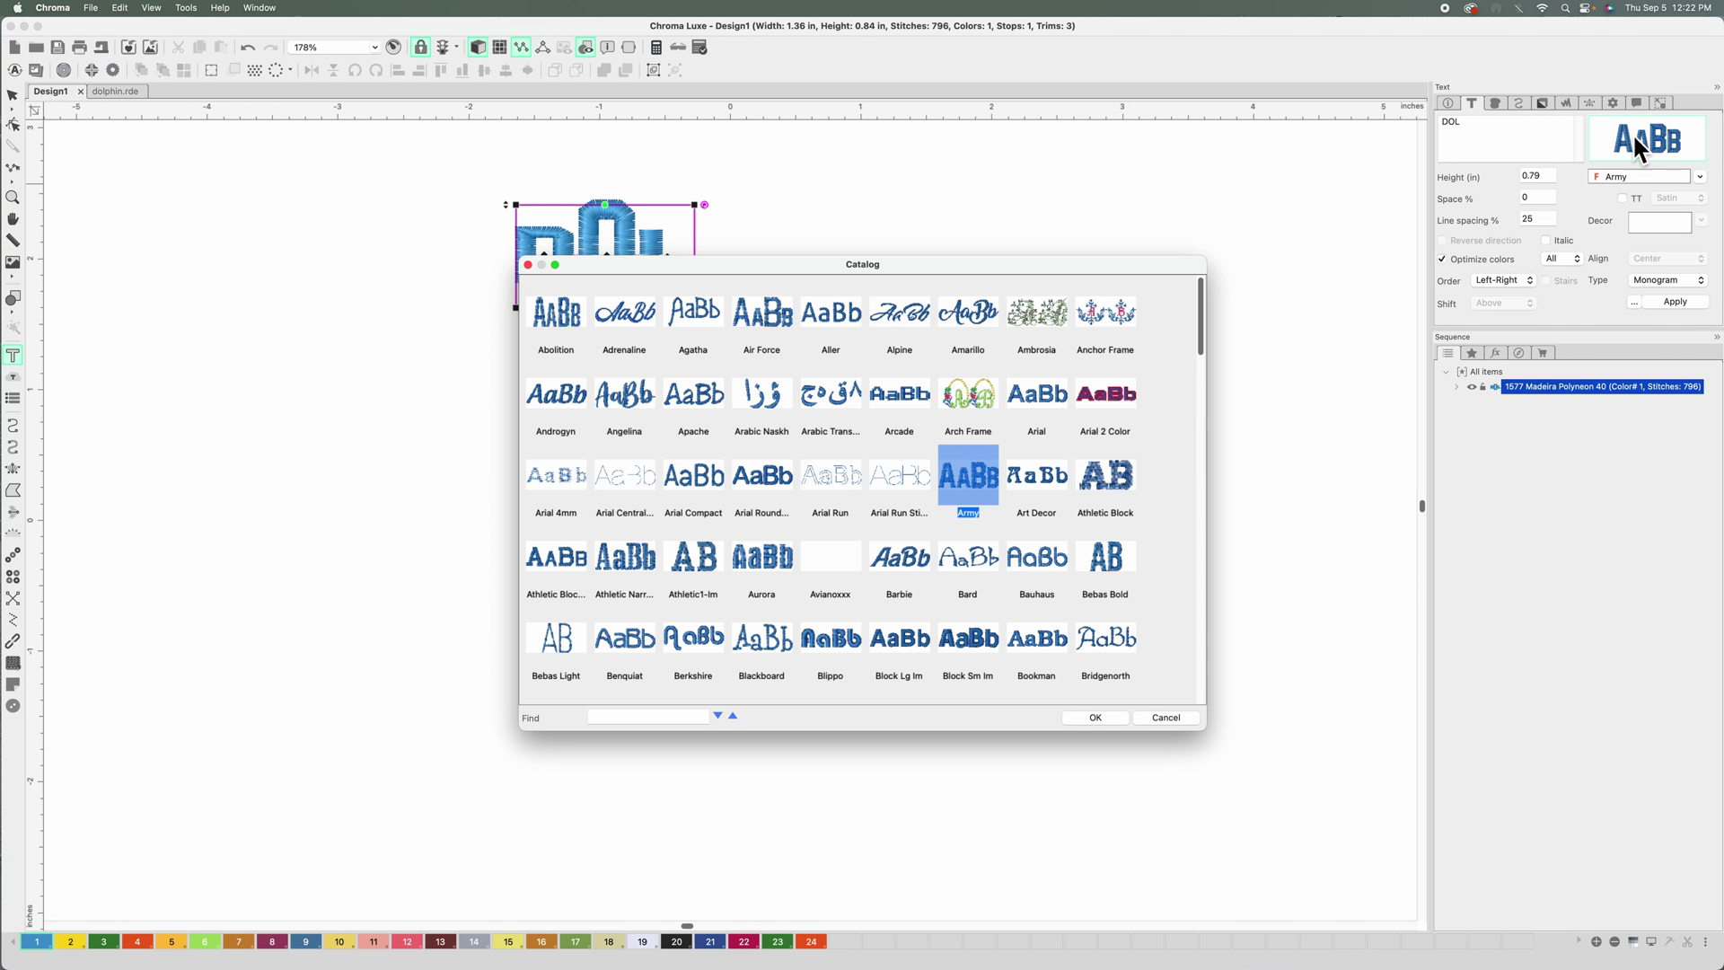
left_click(898, 323)
left_click(1095, 717)
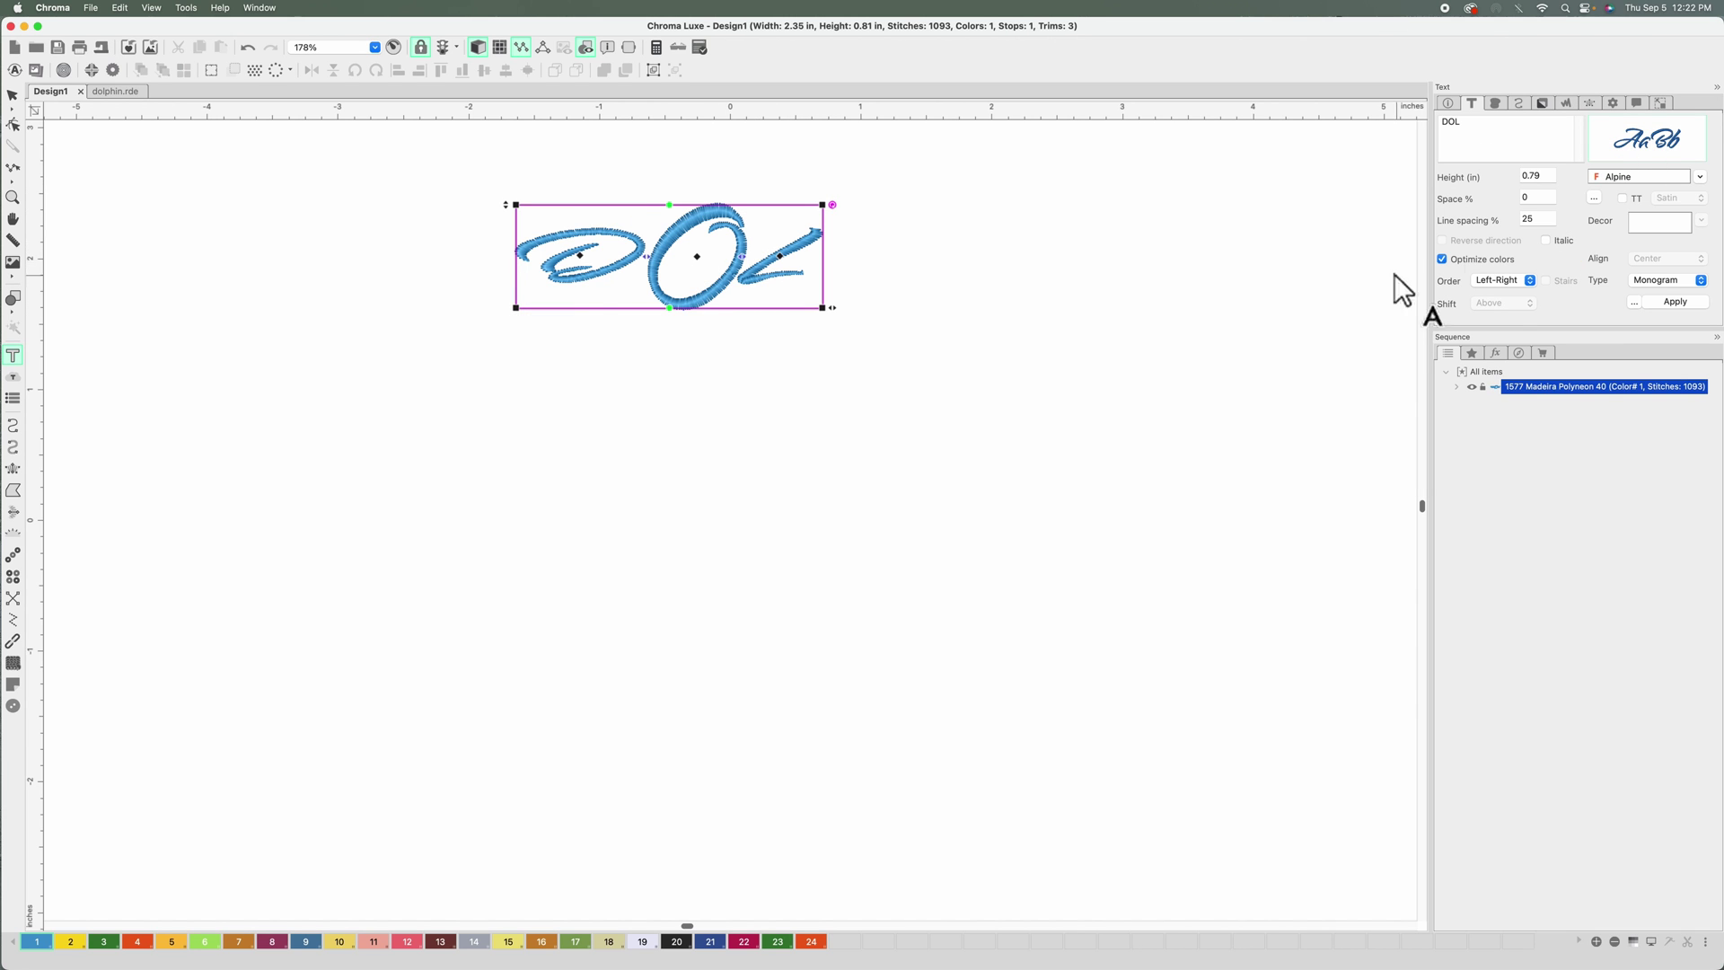
key("super+z")
key("super+z")
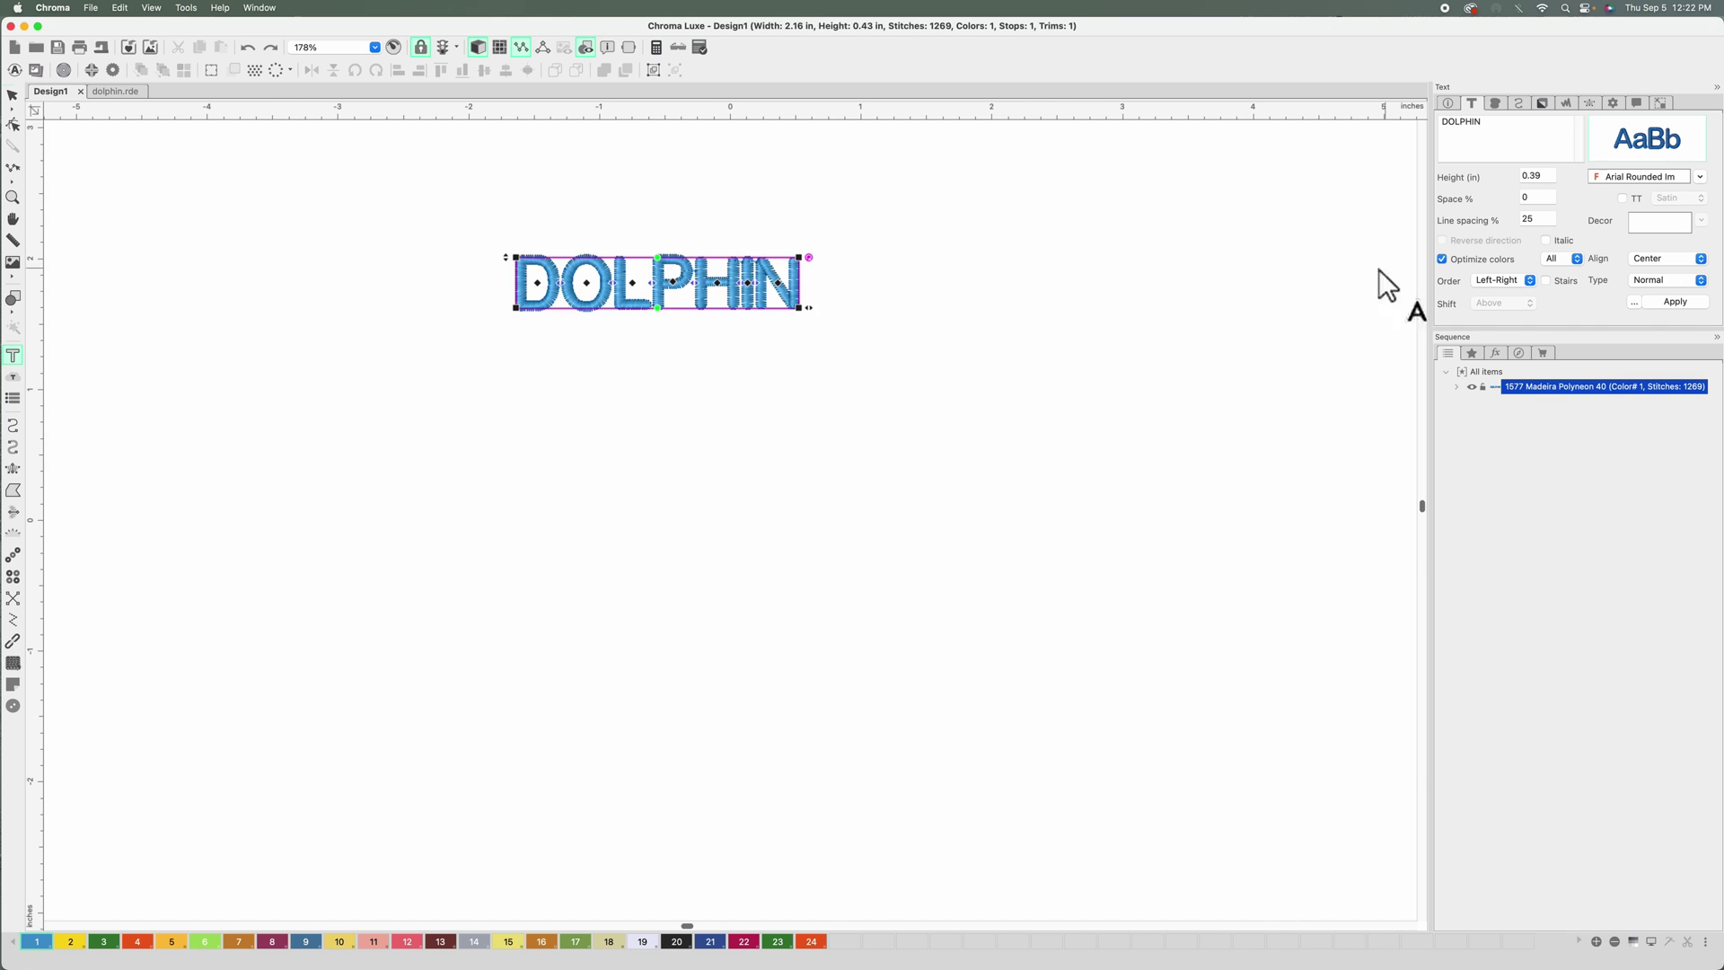